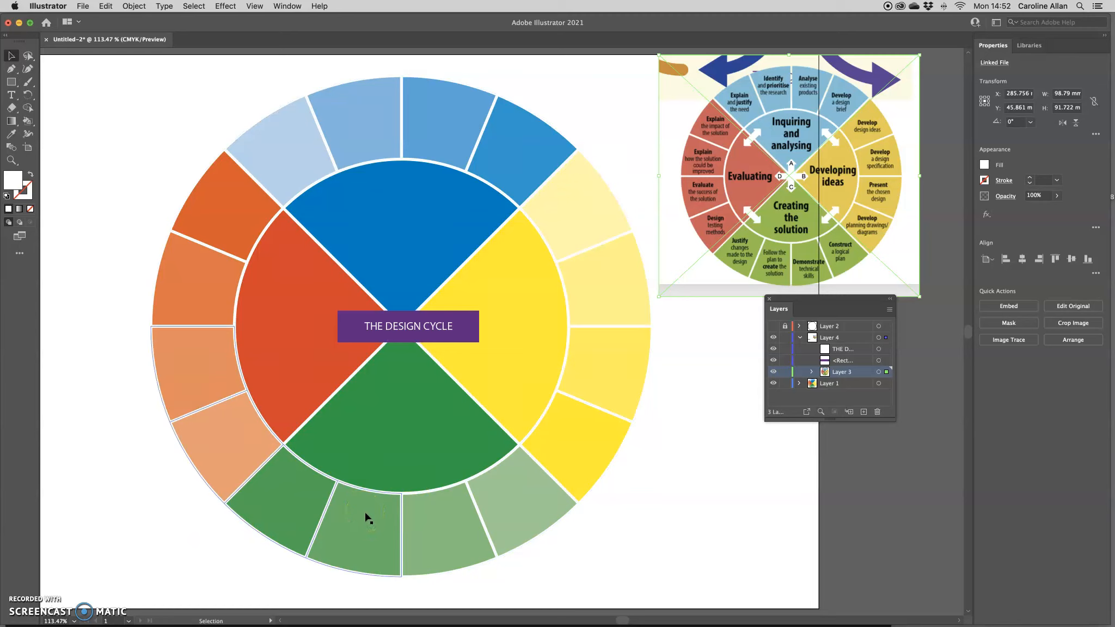
# Create a new A4 landscape document (297×210 mm)
pyautogui.click(68, 588)
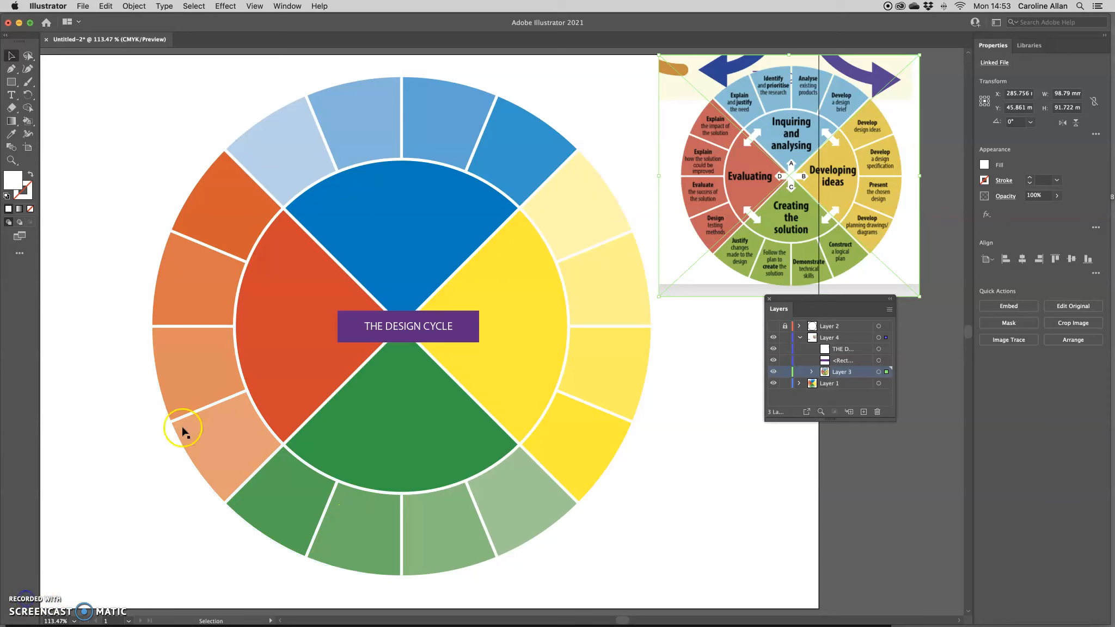
pyautogui.click(84, 6)
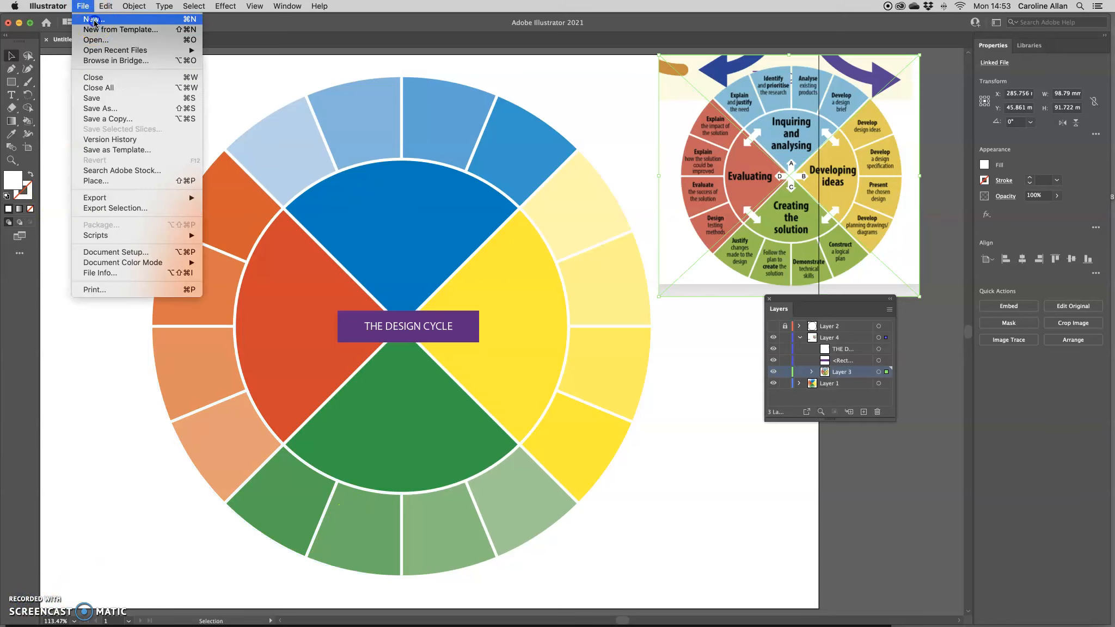
pyautogui.click(94, 21)
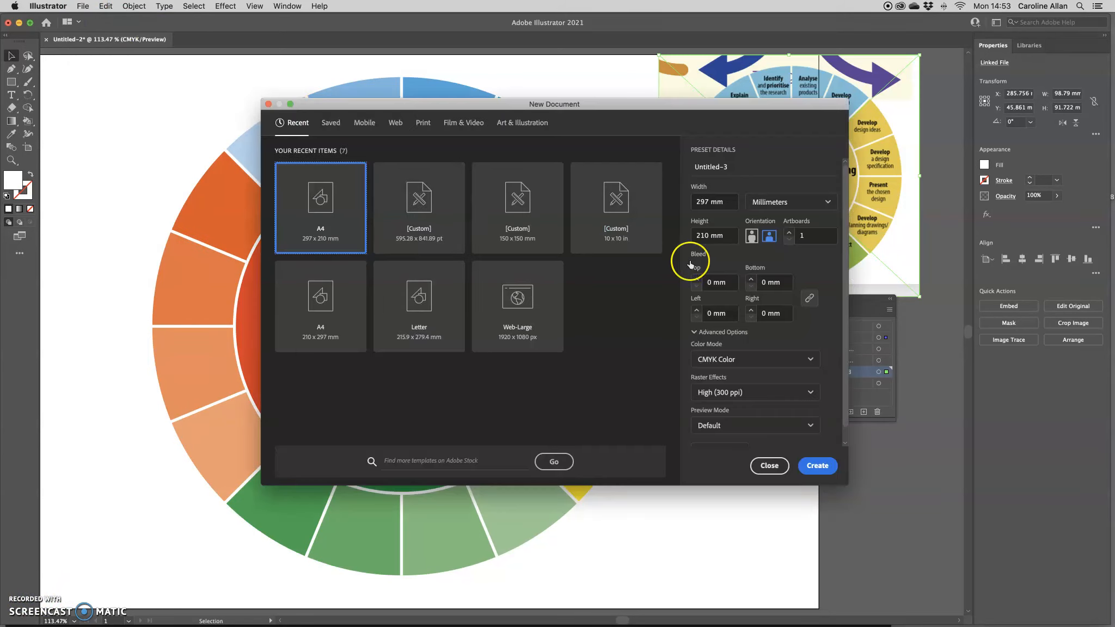
pyautogui.click(813, 465)
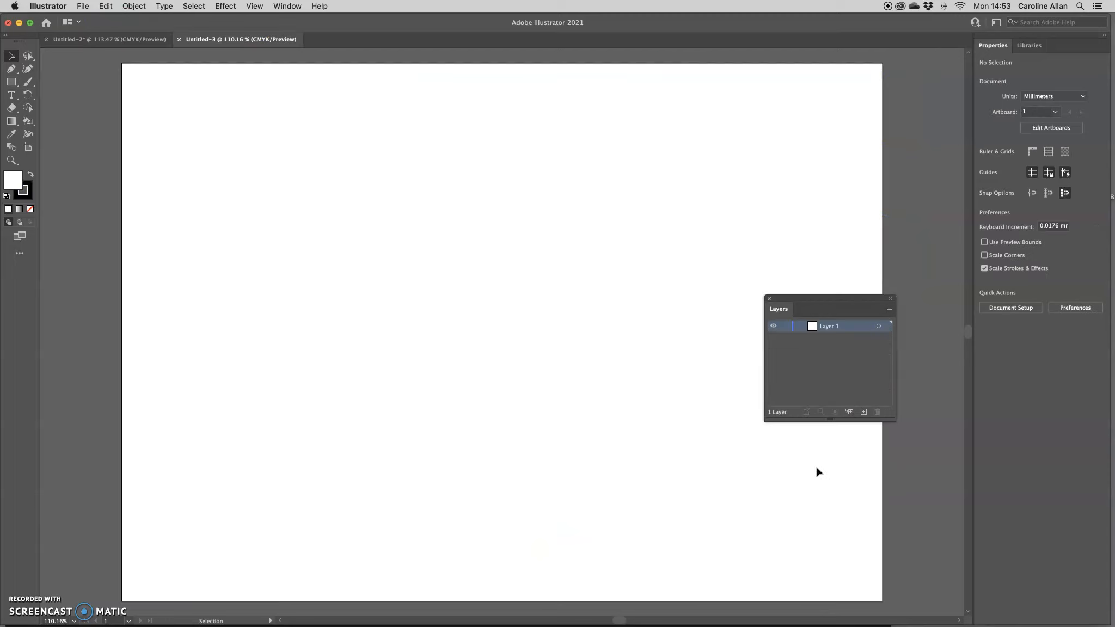
# Paste the reference design-cycle wheel image and move it to the artboard's top-right
pyautogui.moveTo(774, 297); pyautogui.dragTo(762, 191)
pyautogui.press('a')
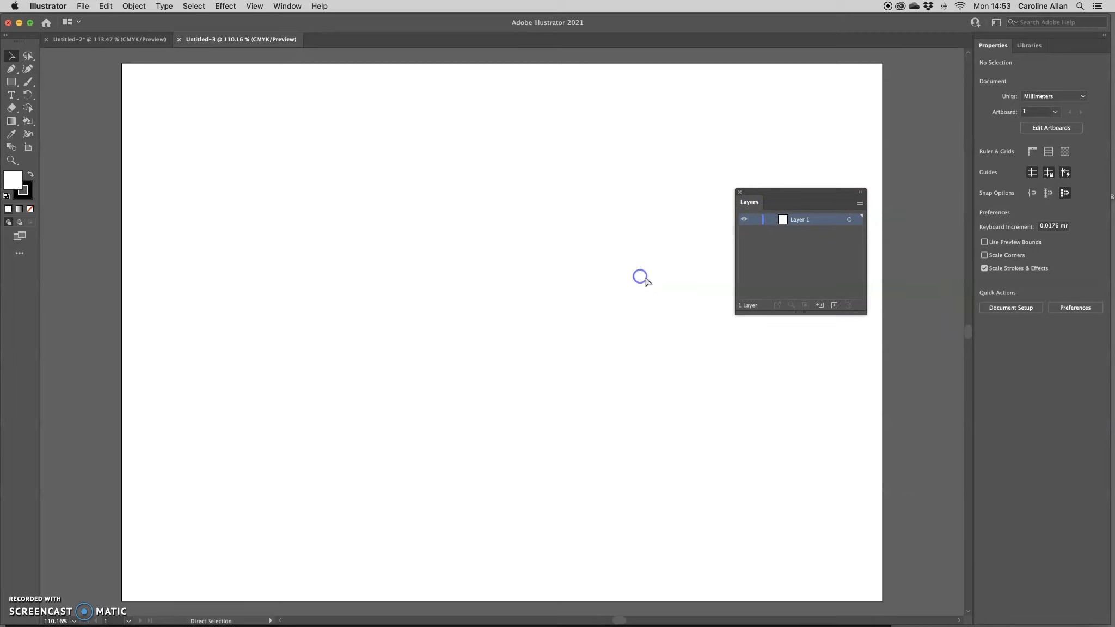
pyautogui.press('super+v')
pyautogui.moveTo(796, 191); pyautogui.dragTo(638, 377)
pyautogui.moveTo(452, 310); pyautogui.dragTo(629, 180)
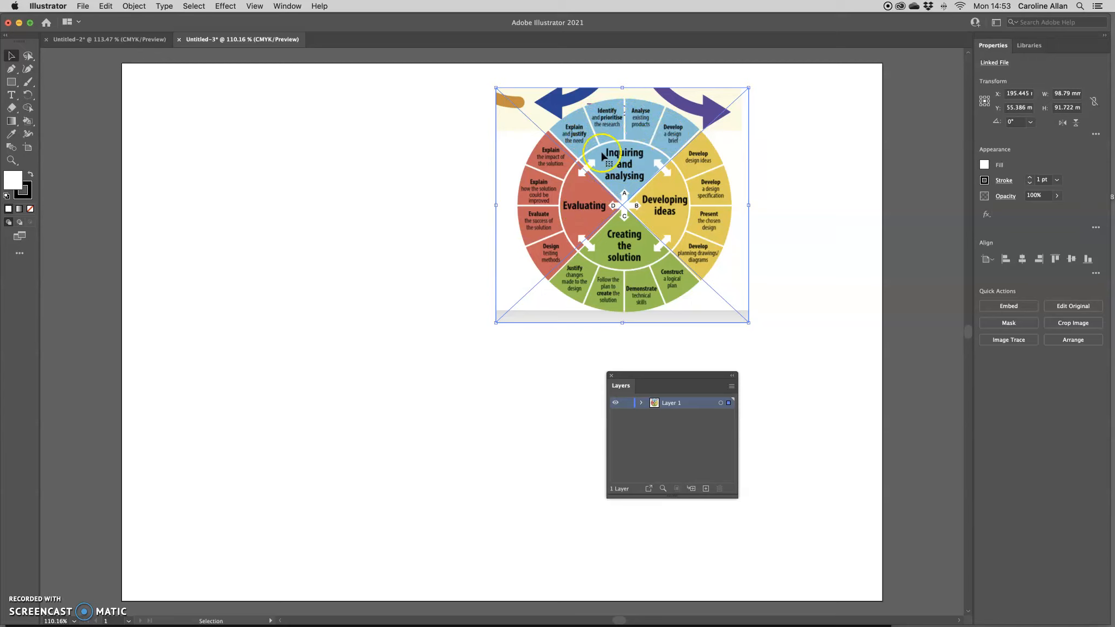
# Slide the wheel image right, lock Layer 1 and add Layer 2 above it
pyautogui.moveTo(629, 224); pyautogui.dragTo(667, 322)
pyautogui.click(627, 403)
pyautogui.click(706, 488)
pyautogui.moveTo(676, 377); pyautogui.dragTo(814, 384)
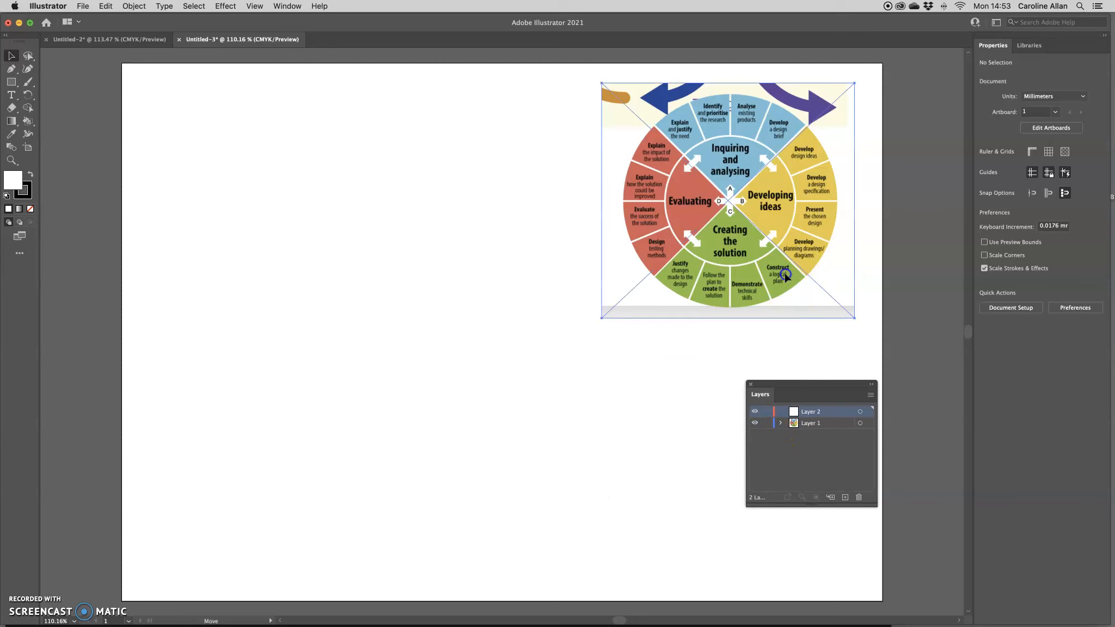
pyautogui.click(767, 423)
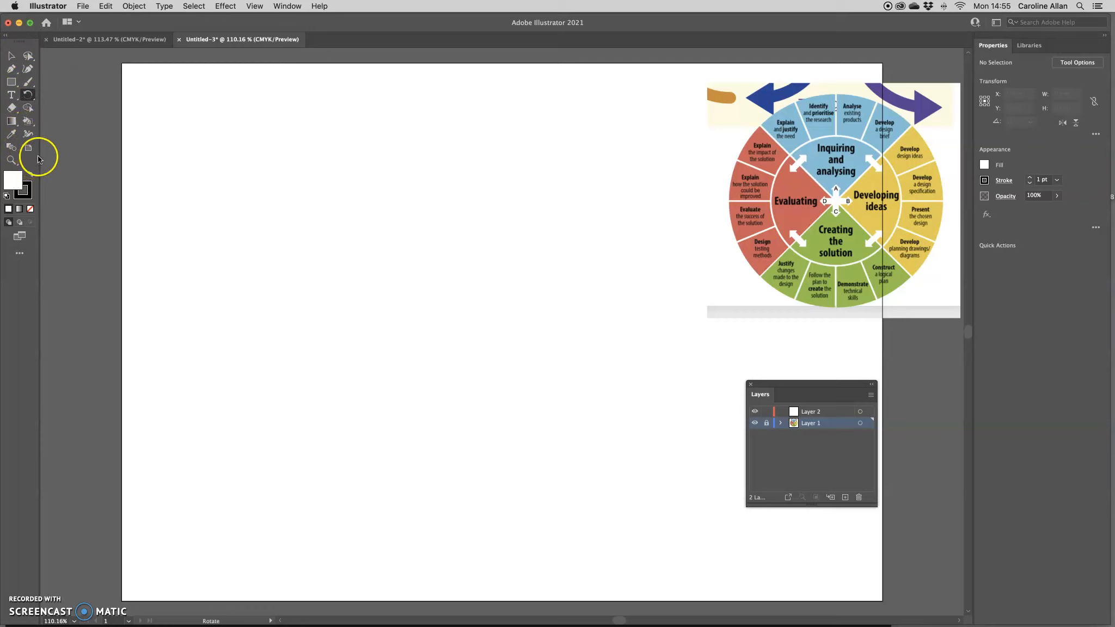
pyautogui.click(19, 254)
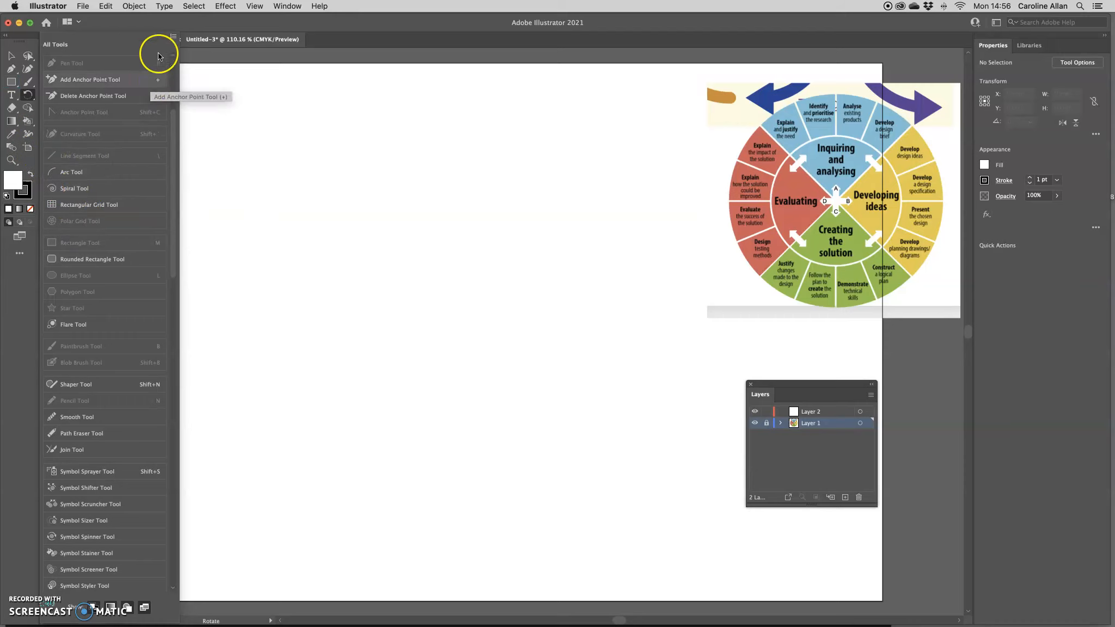
# Switch the toolbar to the Advanced tool set shown in two columns
pyautogui.click(173, 36)
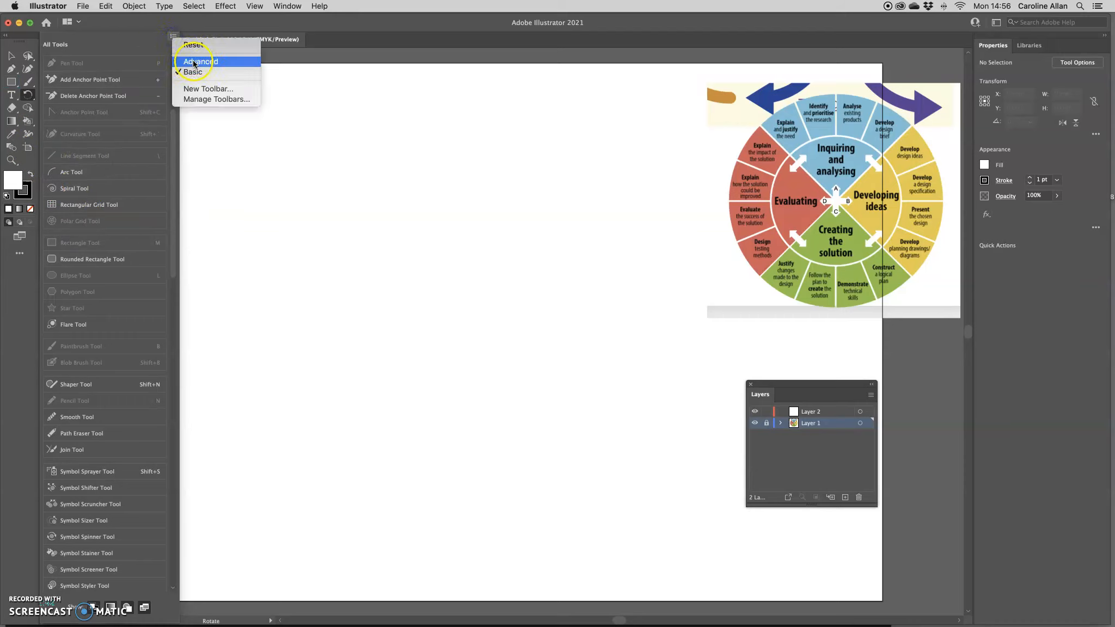
pyautogui.click(210, 62)
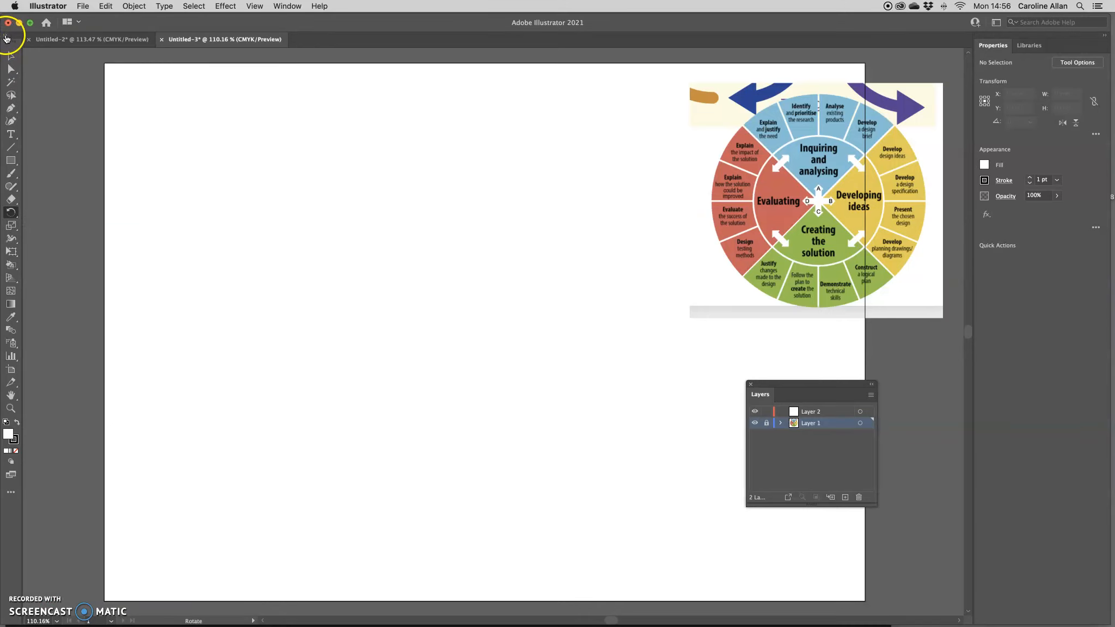
pyautogui.click(6, 37)
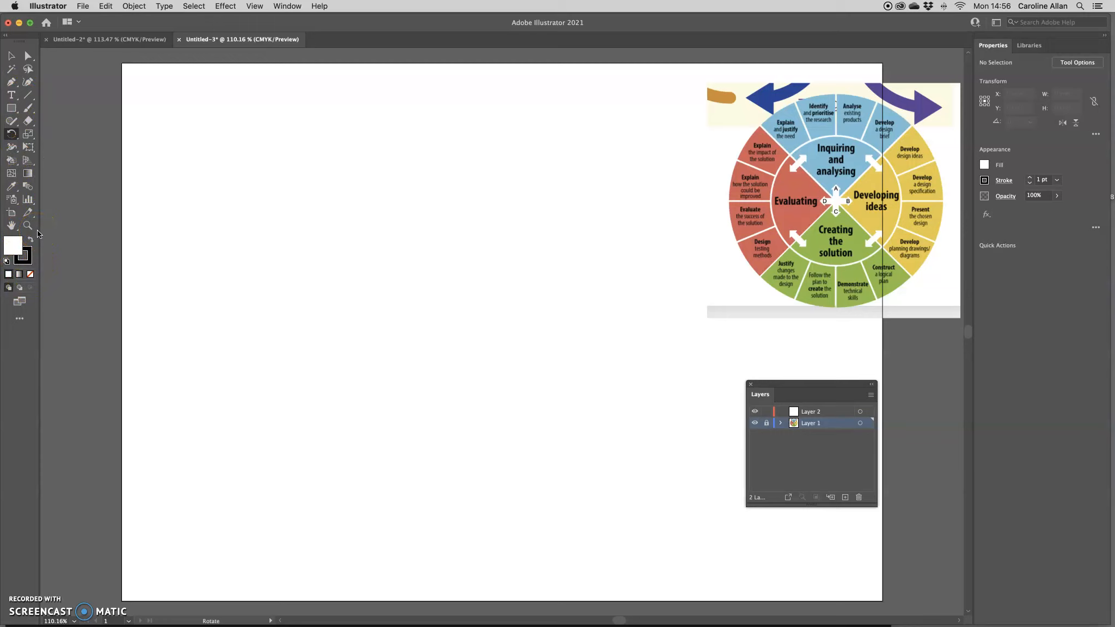
# Pick the Polar Grid tool, draw a test grid and delete it
pyautogui.click(29, 96)
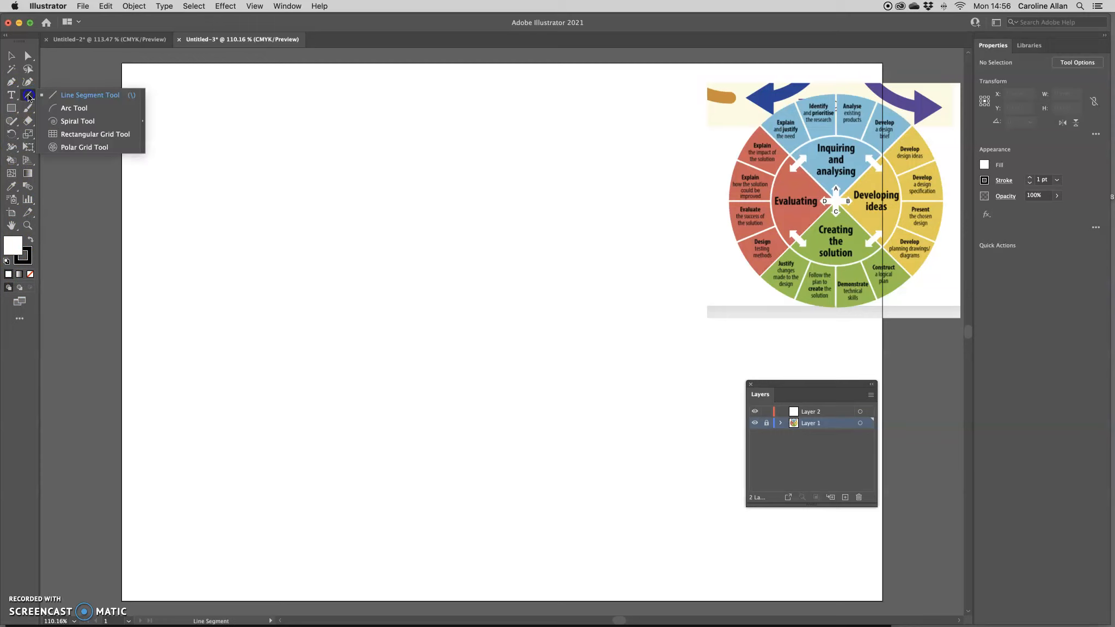
pyautogui.moveTo(28, 97); pyautogui.dragTo(56, 146)
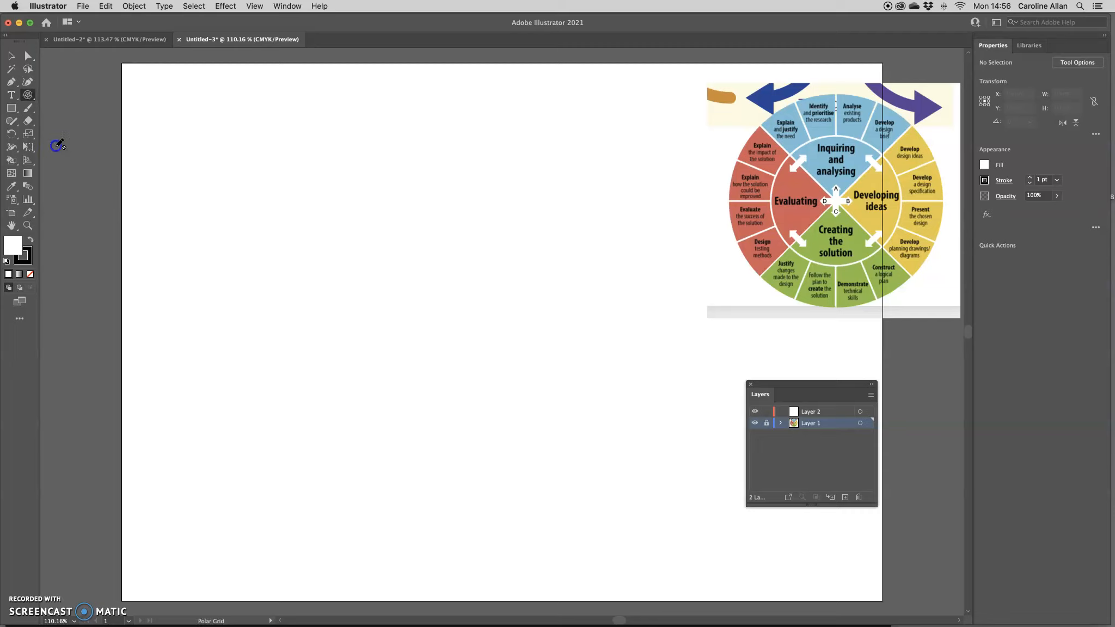
pyautogui.moveTo(244, 173); pyautogui.dragTo(581, 507)
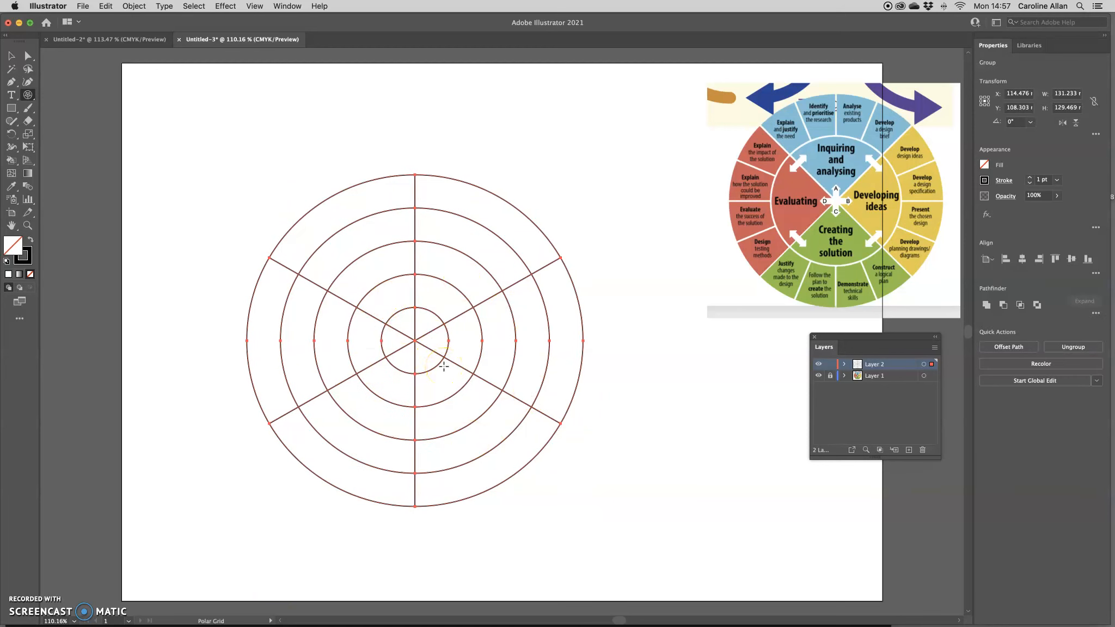
pyautogui.press('Delete')
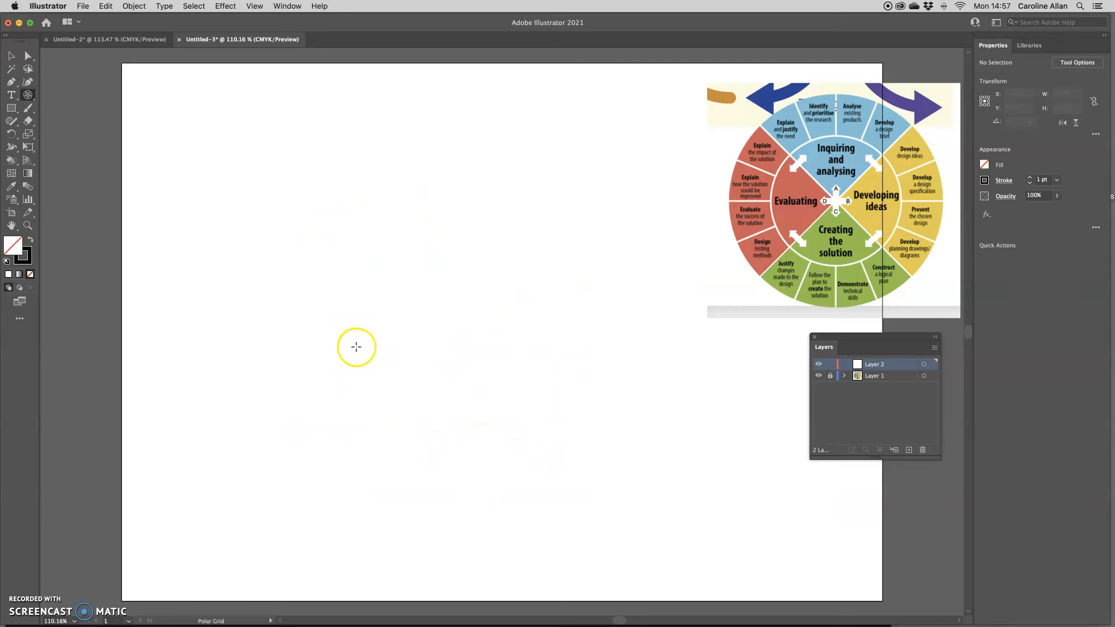
# Set the polar grid to 16 radial and 2 concentric dividers, then draw a grid about 194 mm across
pyautogui.doubleClick(28, 95)
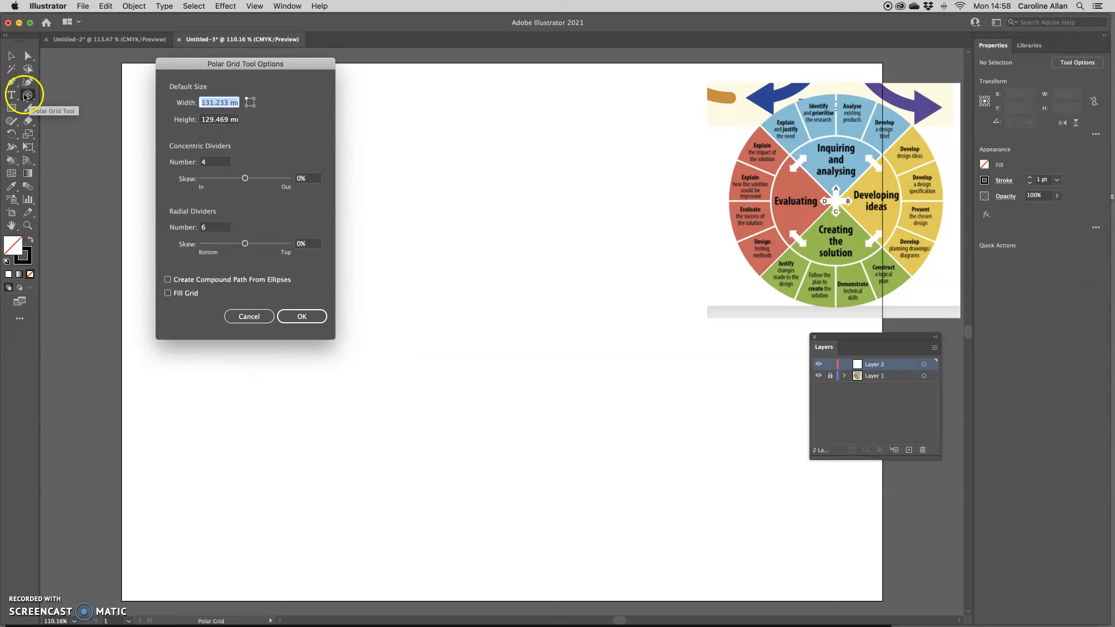
pyautogui.moveTo(193, 65); pyautogui.dragTo(115, 68)
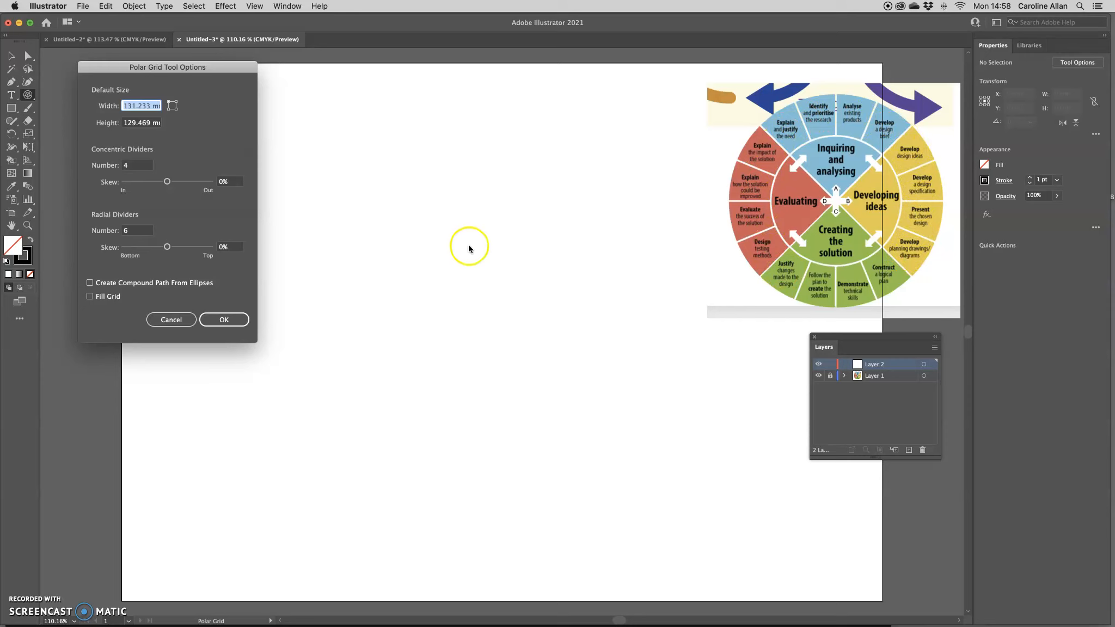
pyautogui.doubleClick(134, 232)
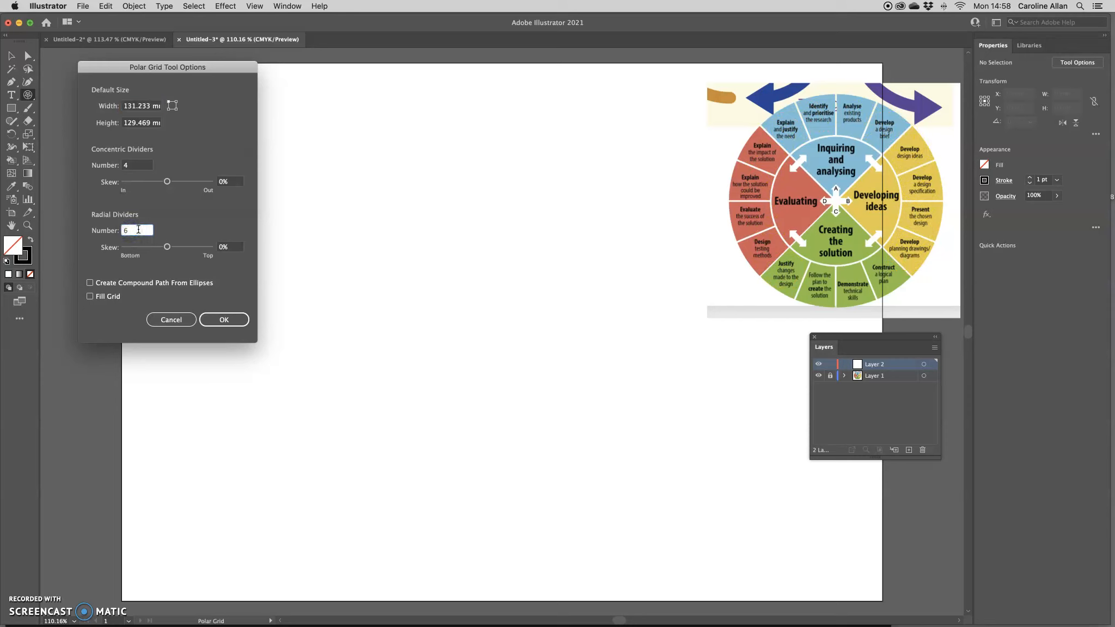
pyautogui.write('16')
pyautogui.doubleClick(126, 166)
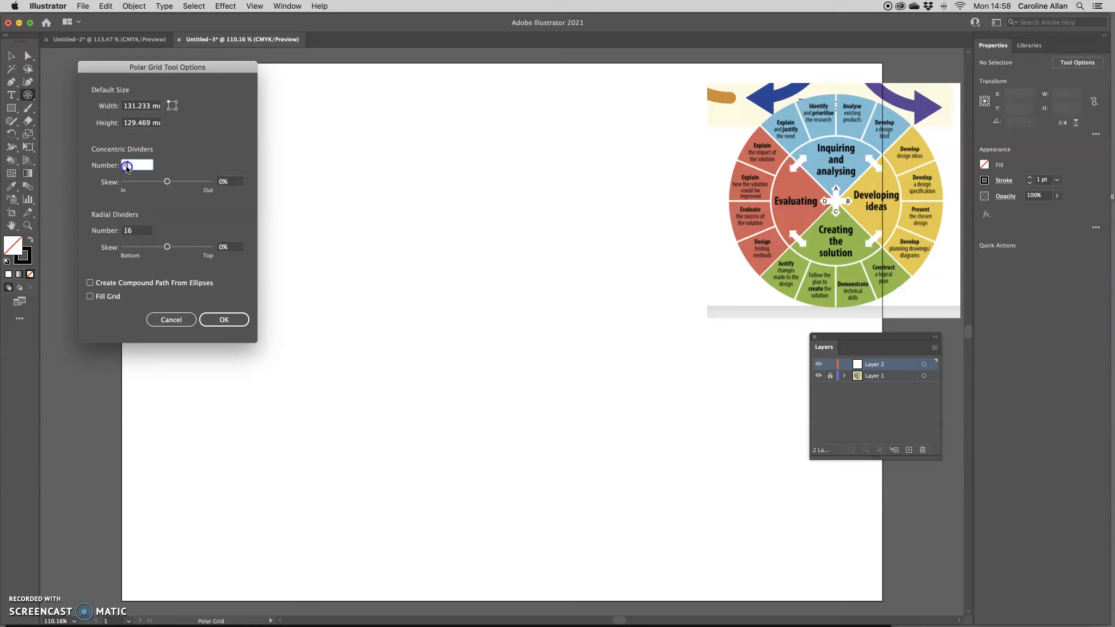
pyautogui.write('2')
pyautogui.click(223, 319)
pyautogui.moveTo(215, 135); pyautogui.dragTo(712, 565)
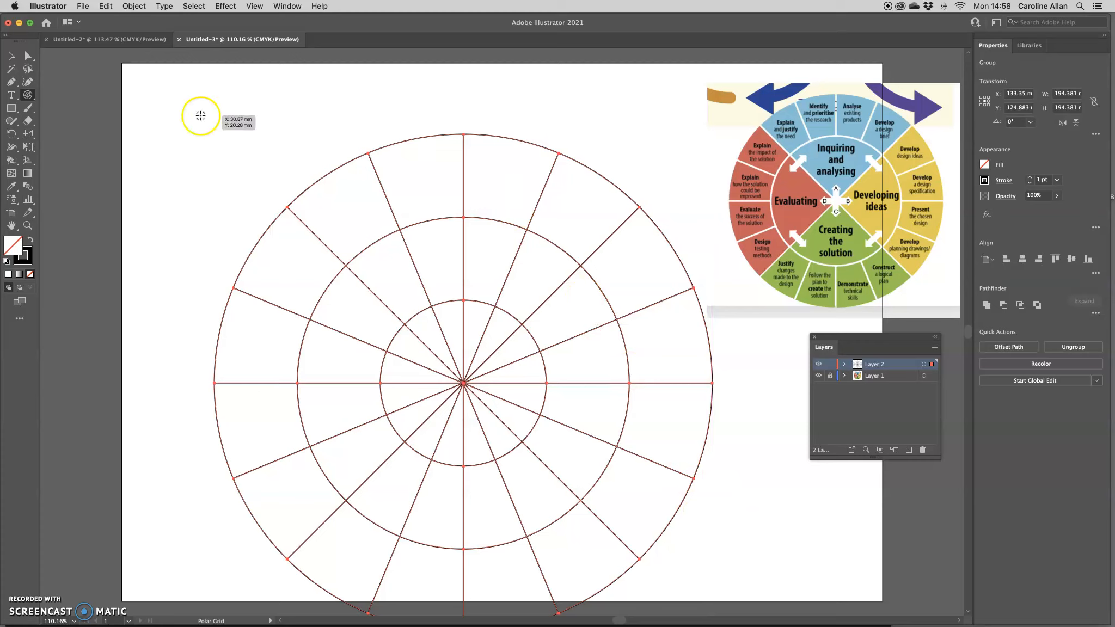
# Move the polar grid up and left so the whole wheel fits, then deselect it
pyautogui.click(13, 56)
pyautogui.moveTo(344, 165); pyautogui.dragTo(300, 120)
pyautogui.press('super+shift+a')
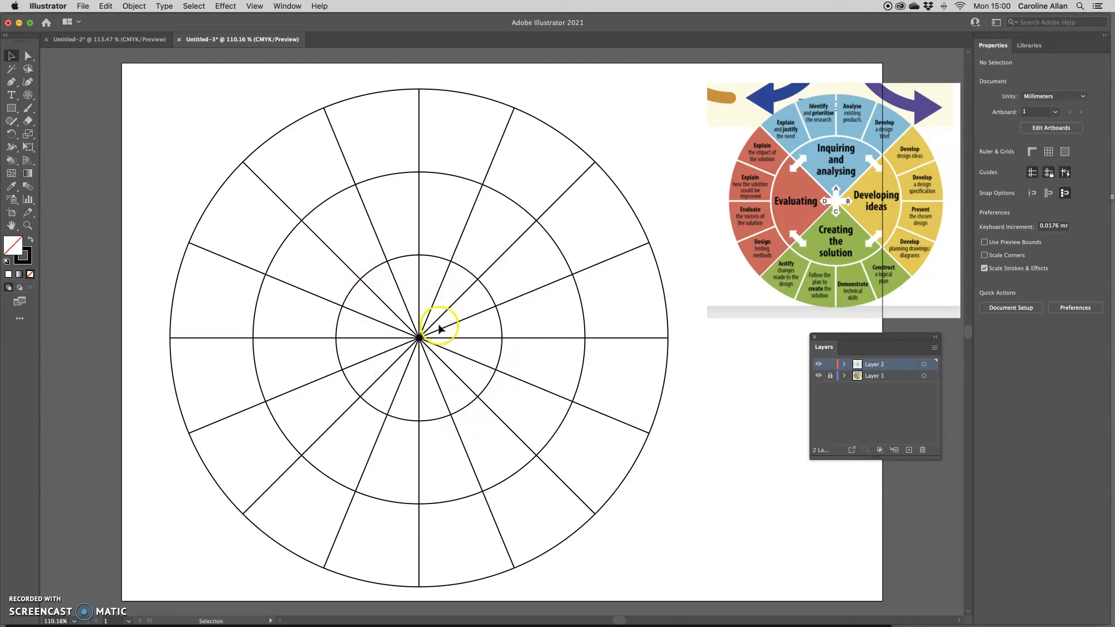
# Inspect individual diagonal spokes of the grid with the Direct Selection tool
pyautogui.click(518, 240)
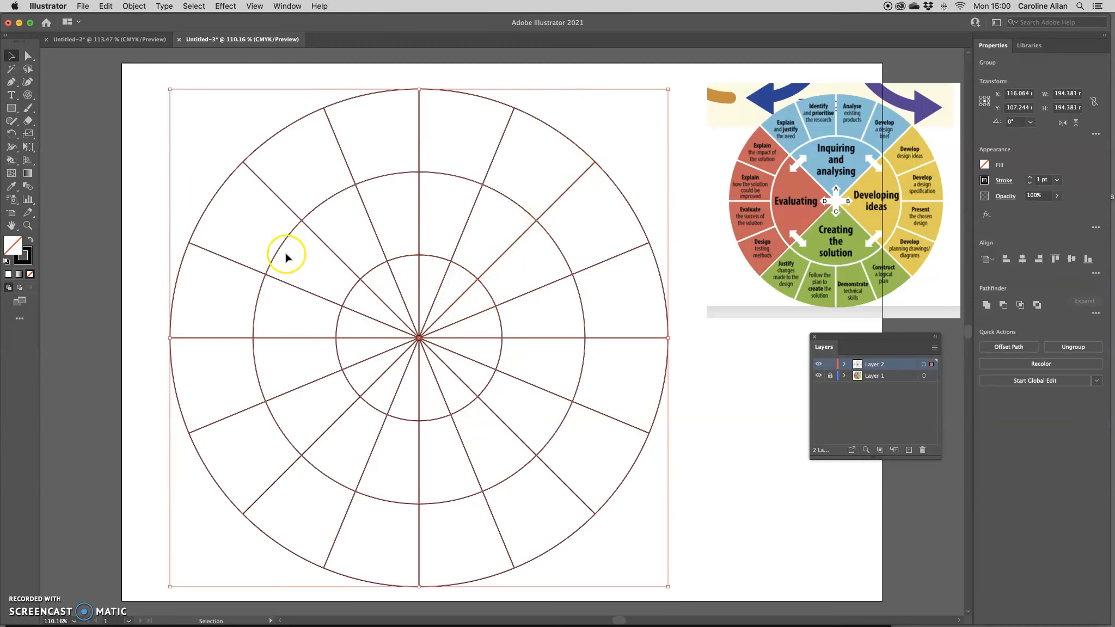
pyautogui.click(27, 55)
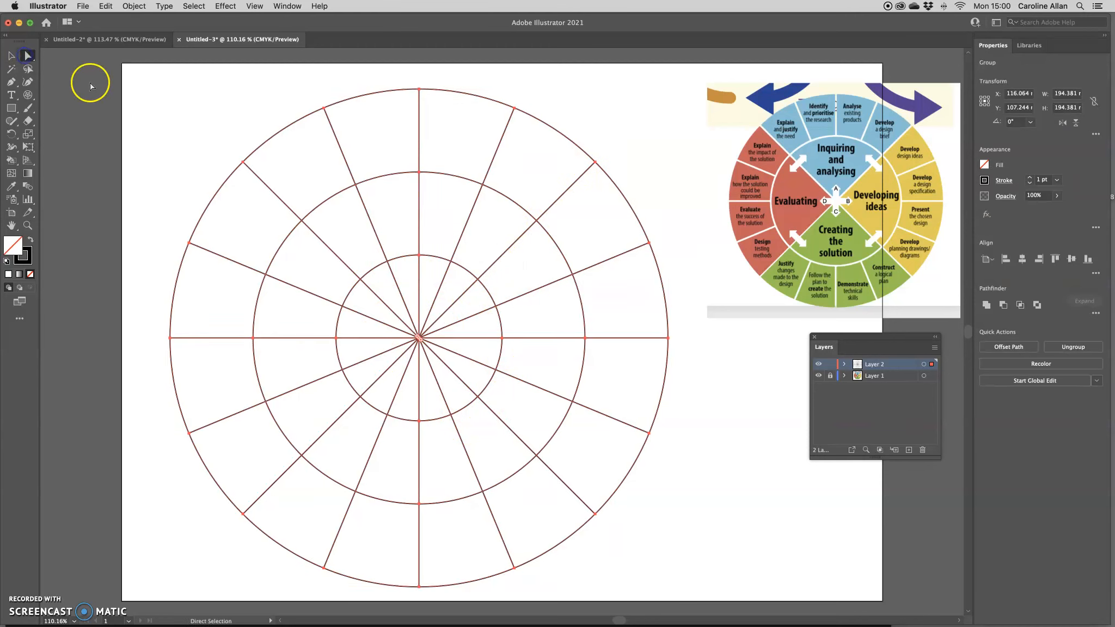
pyautogui.click(658, 175)
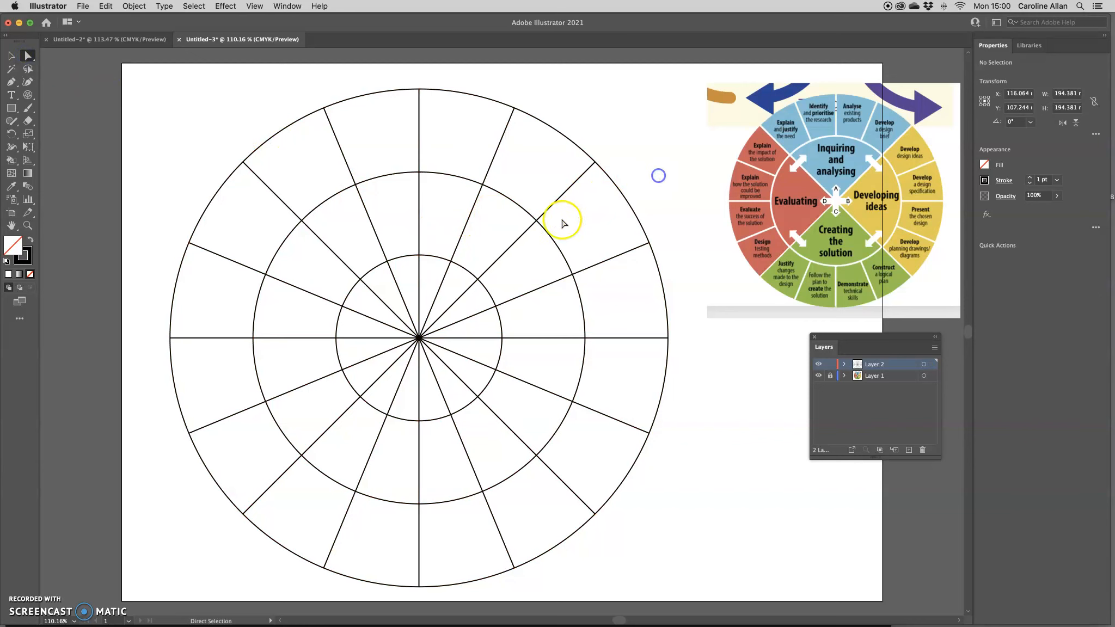
pyautogui.click(528, 230)
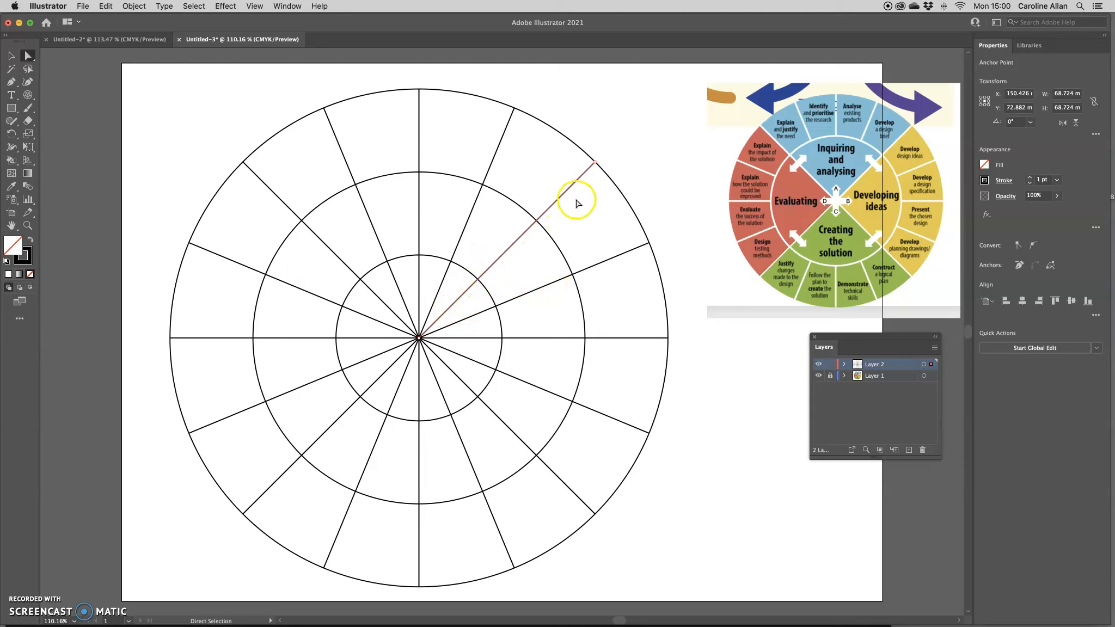
pyautogui.click(652, 188)
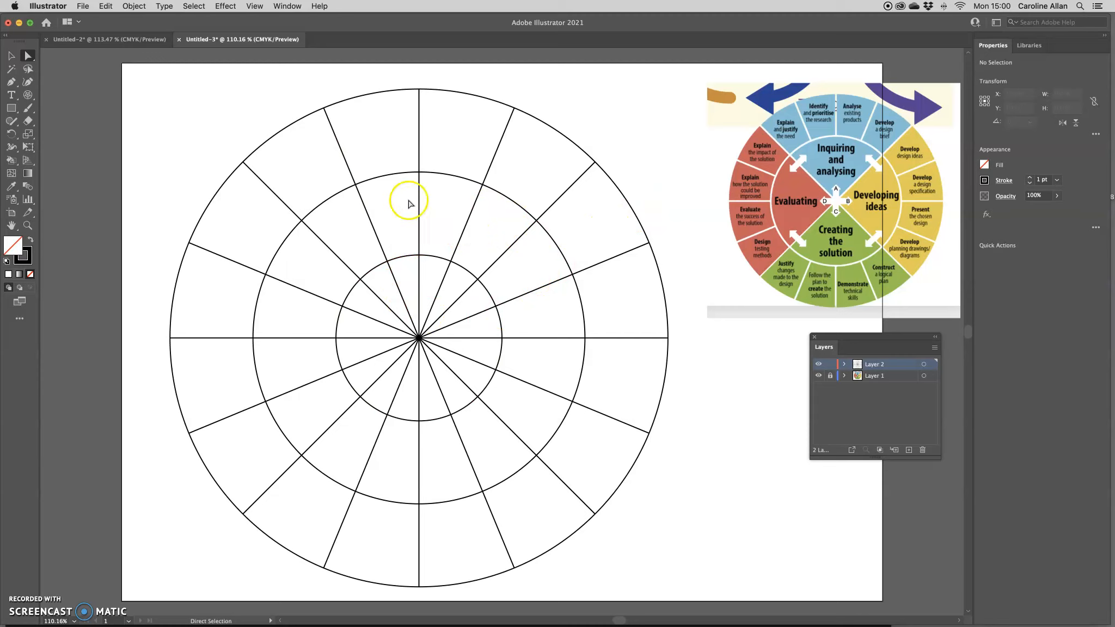
pyautogui.moveTo(30, 57); pyautogui.dragTo(63, 58)
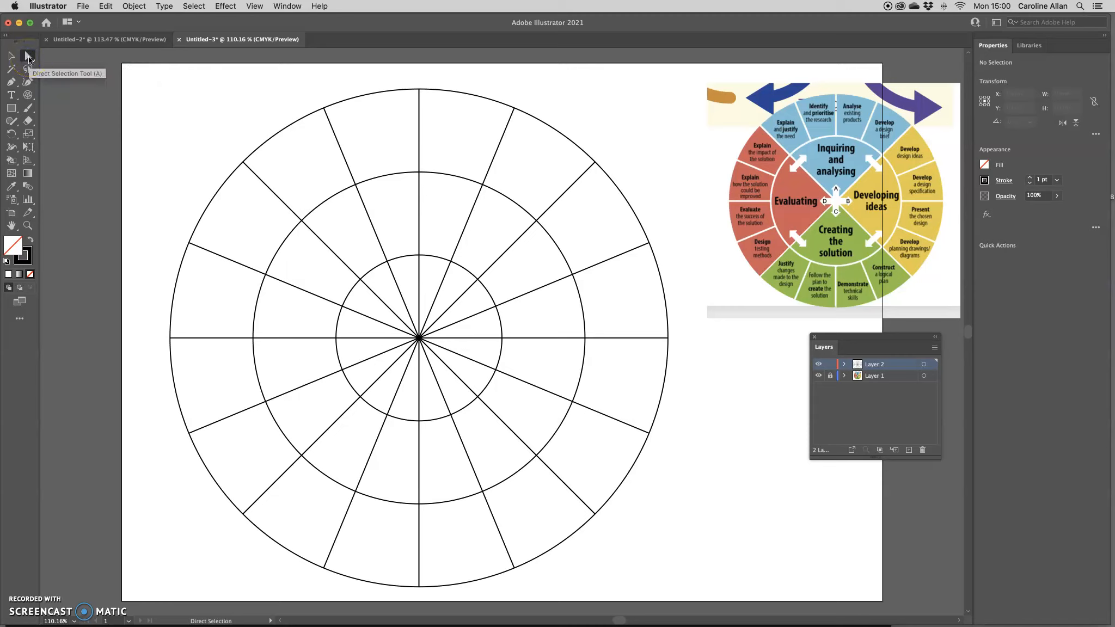
pyautogui.click(28, 70)
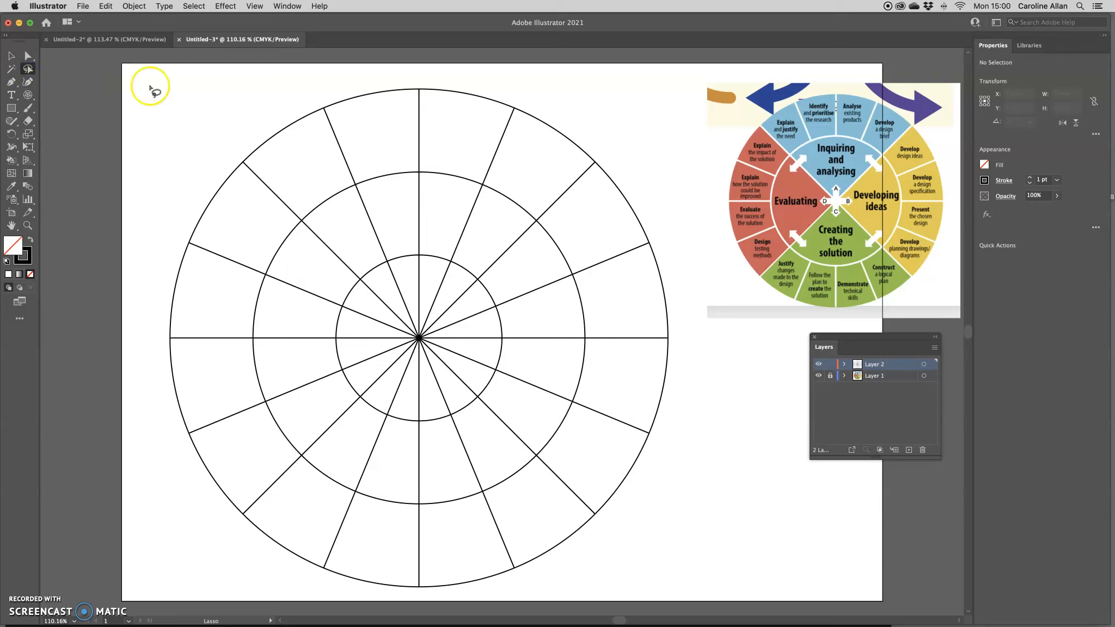
pyautogui.click(432, 207)
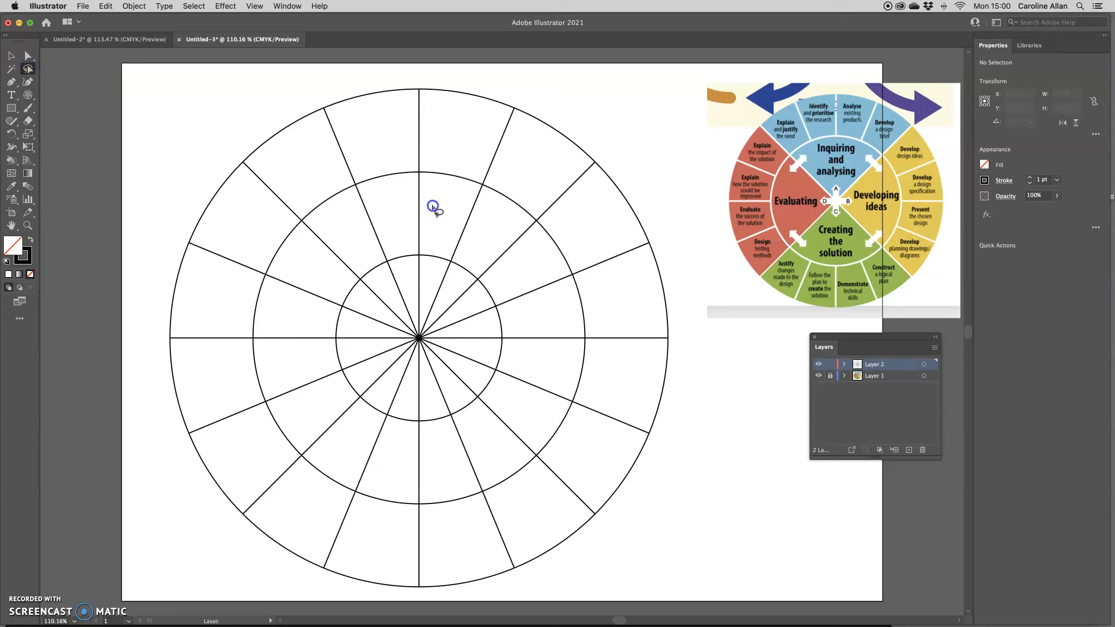
pyautogui.moveTo(424, 205); pyautogui.dragTo(425, 206)
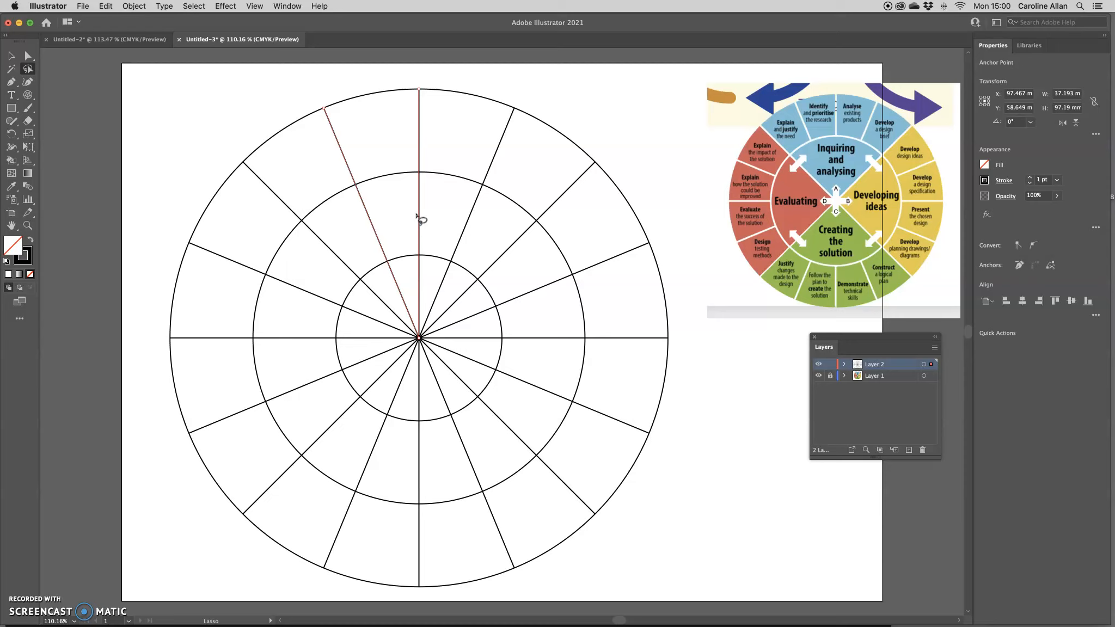
pyautogui.click(522, 95)
pyautogui.moveTo(525, 98)
pyautogui.mouseDown()
pyautogui.moveTo(502, 107)
pyautogui.moveTo(528, 109)
pyautogui.mouseUp()
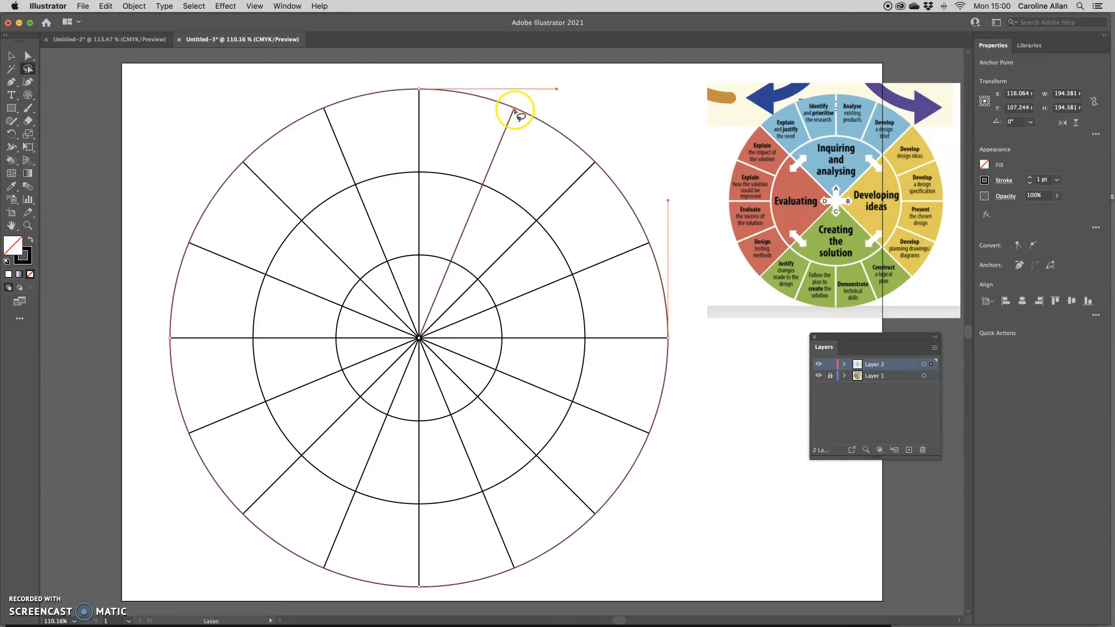
pyautogui.click(511, 182)
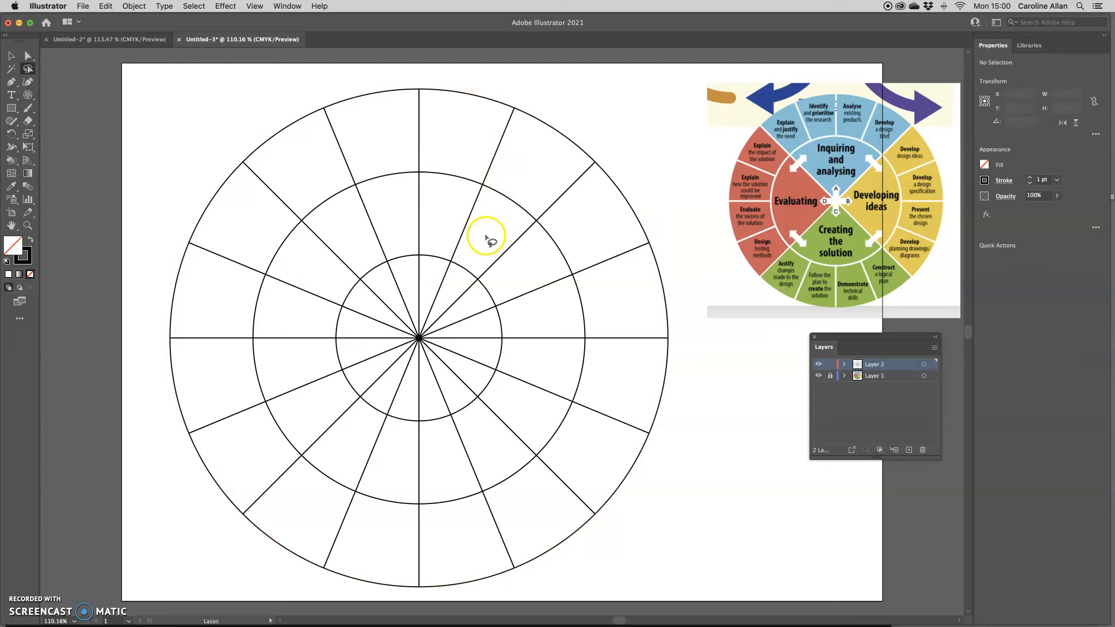
pyautogui.moveTo(453, 243); pyautogui.dragTo(460, 239)
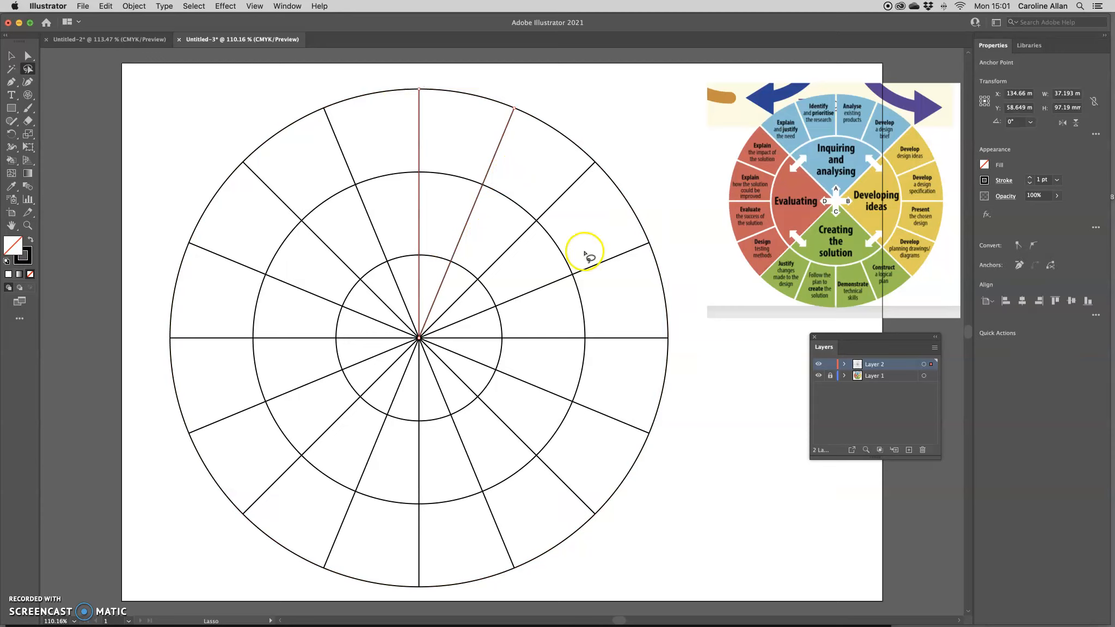
pyautogui.click(11, 55)
pyautogui.click(286, 107)
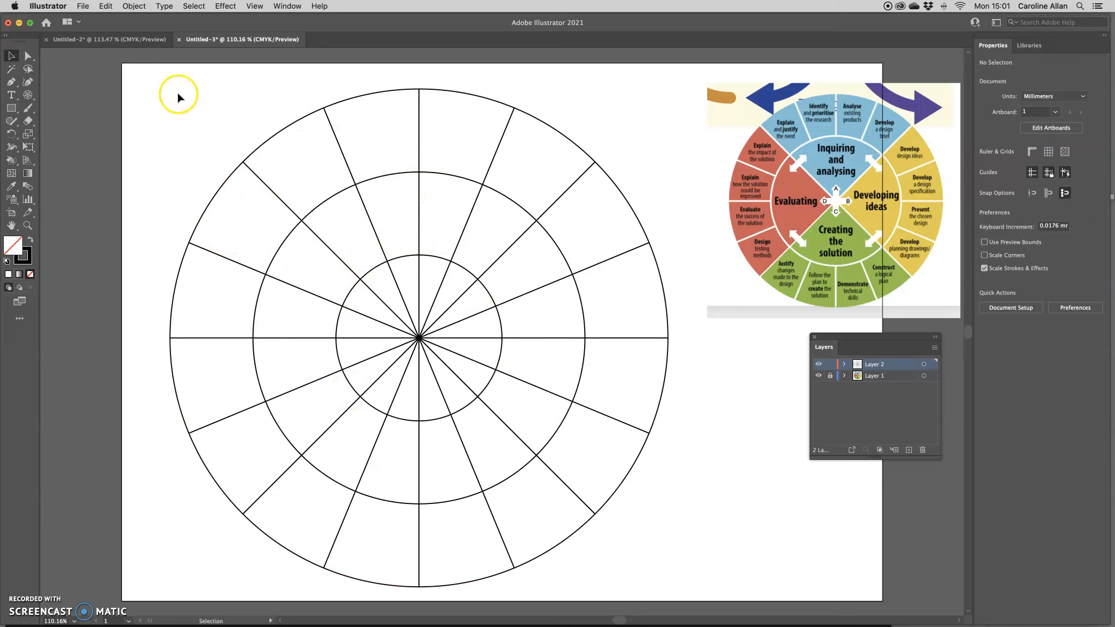
# Select all Layer 2 artwork and apply Pathfinder Divide to the wheel
pyautogui.moveTo(848, 337); pyautogui.dragTo(683, 97)
pyautogui.click(755, 127)
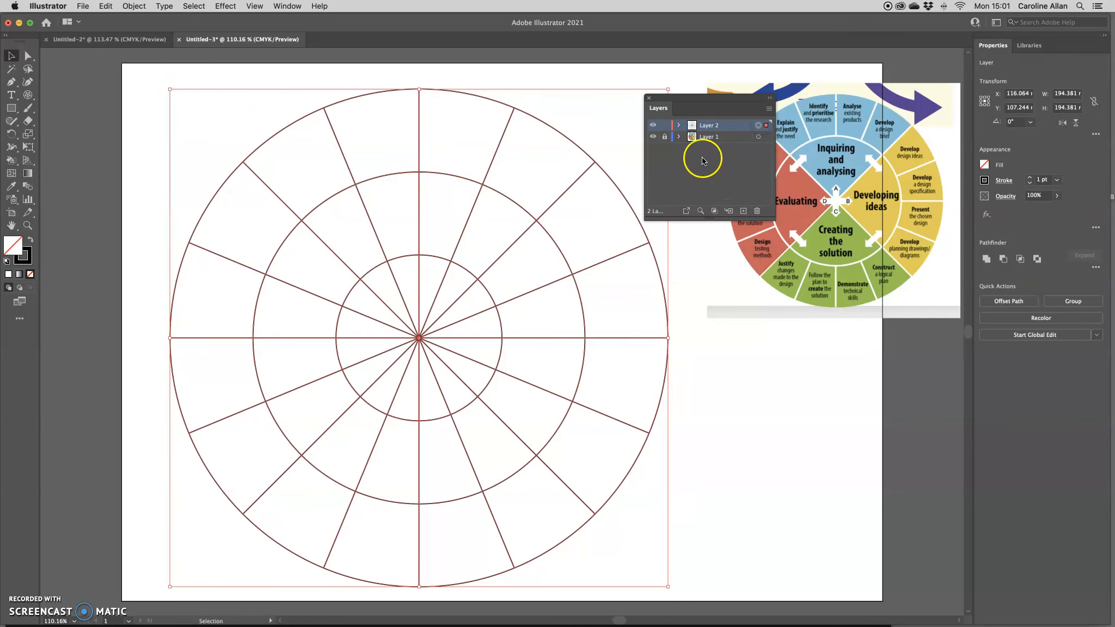
pyautogui.moveTo(684, 98); pyautogui.dragTo(833, 317)
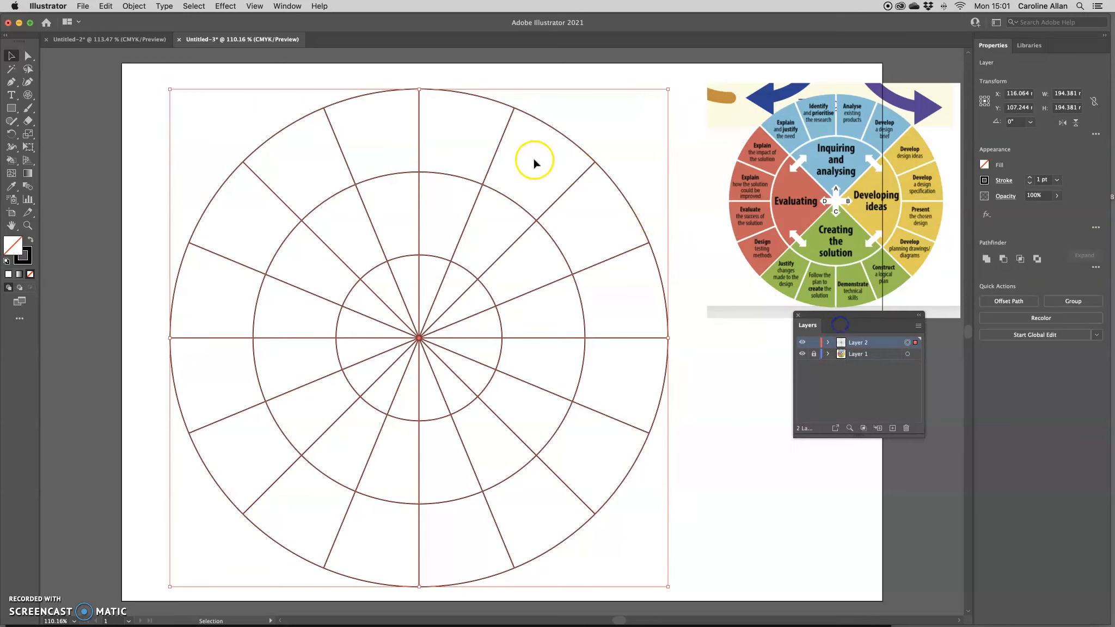
pyautogui.click(287, 6)
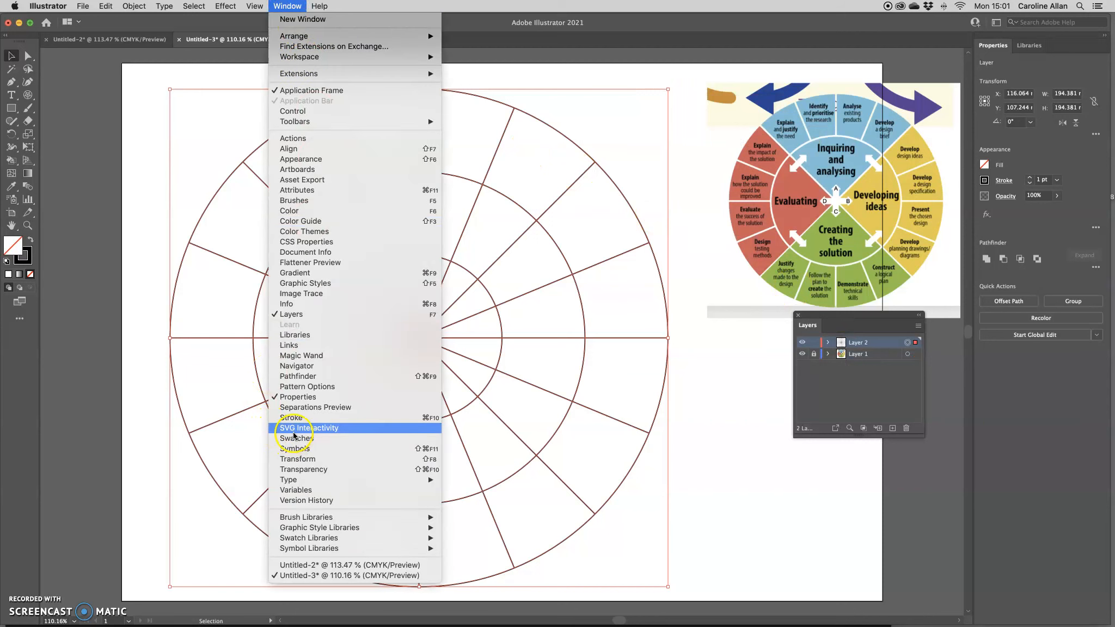
pyautogui.click(298, 376)
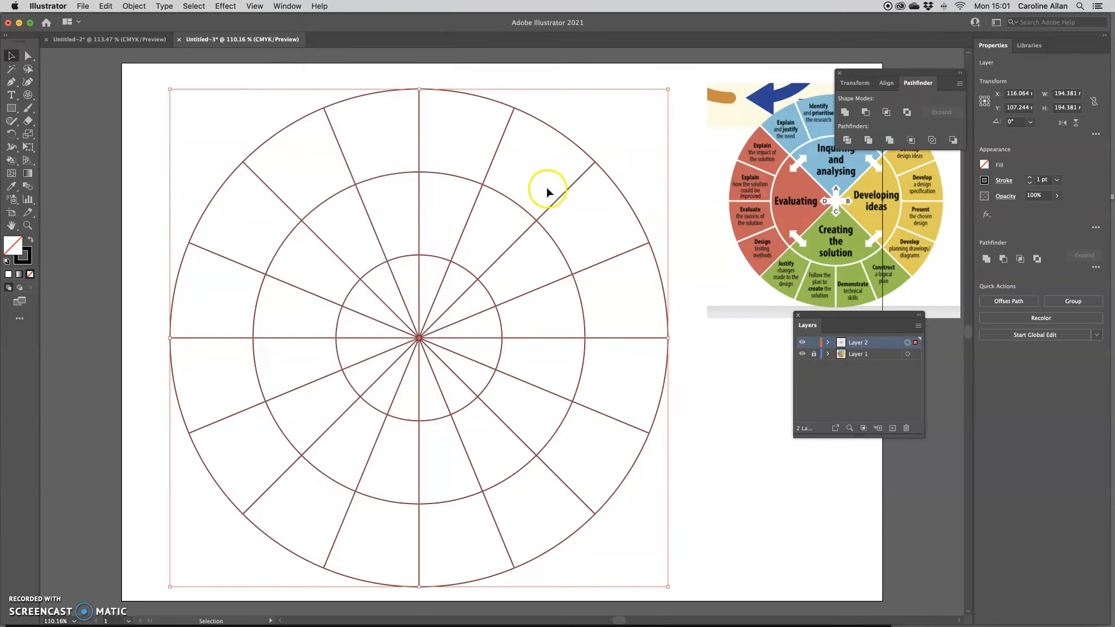
pyautogui.moveTo(843, 90); pyautogui.dragTo(559, 84)
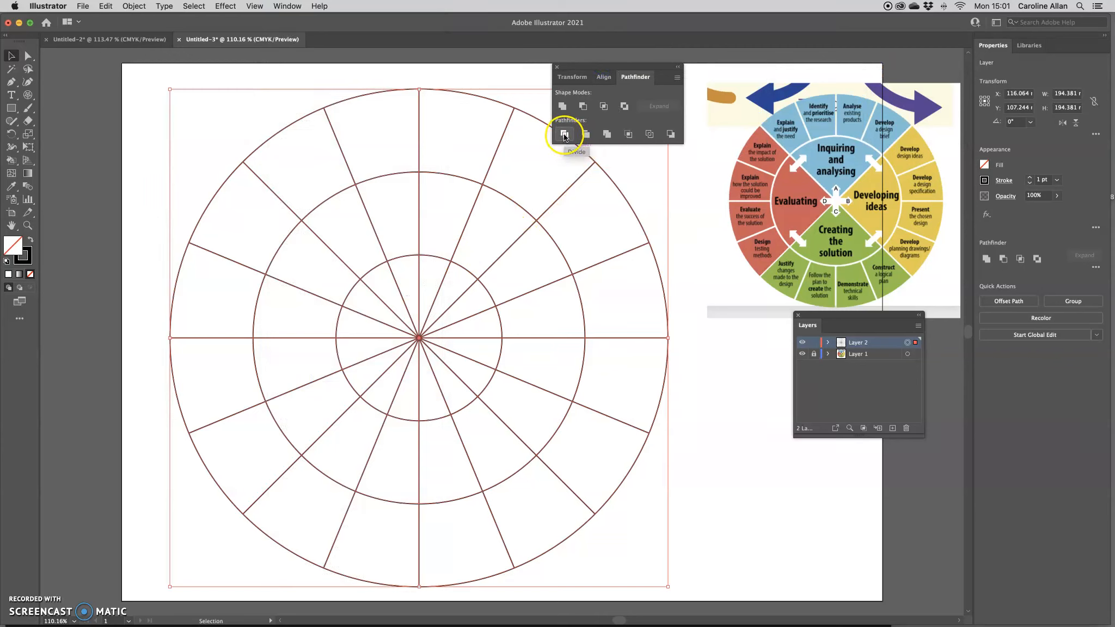
pyautogui.click(565, 135)
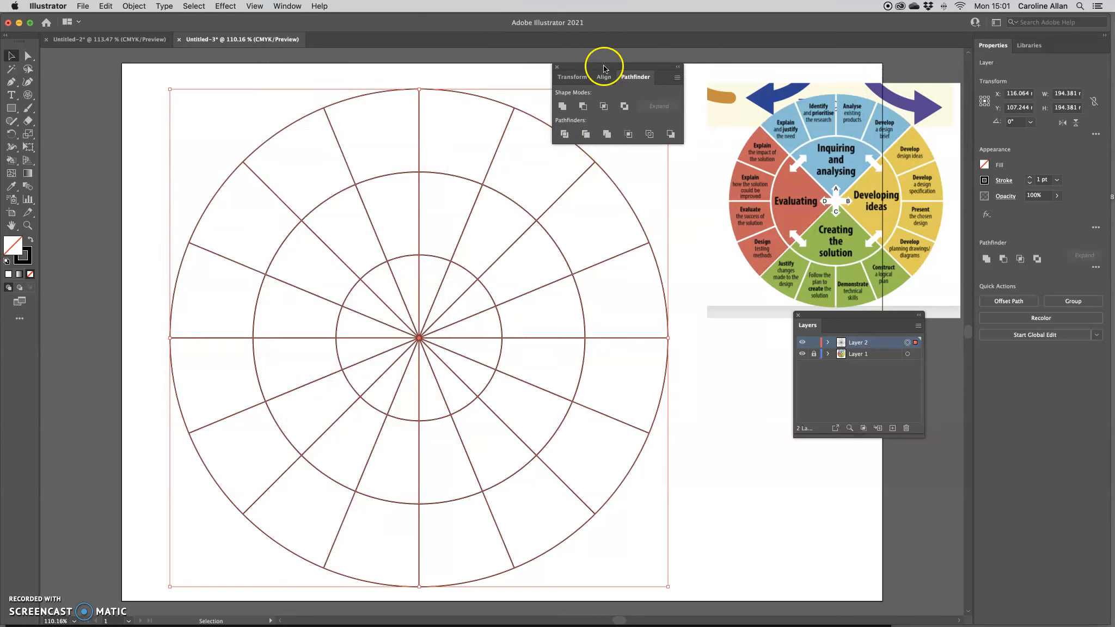
pyautogui.moveTo(605, 64); pyautogui.dragTo(720, 62)
# With the Lasso tool, delete the inner lines of the upper and right wedges
pyautogui.click(144, 98)
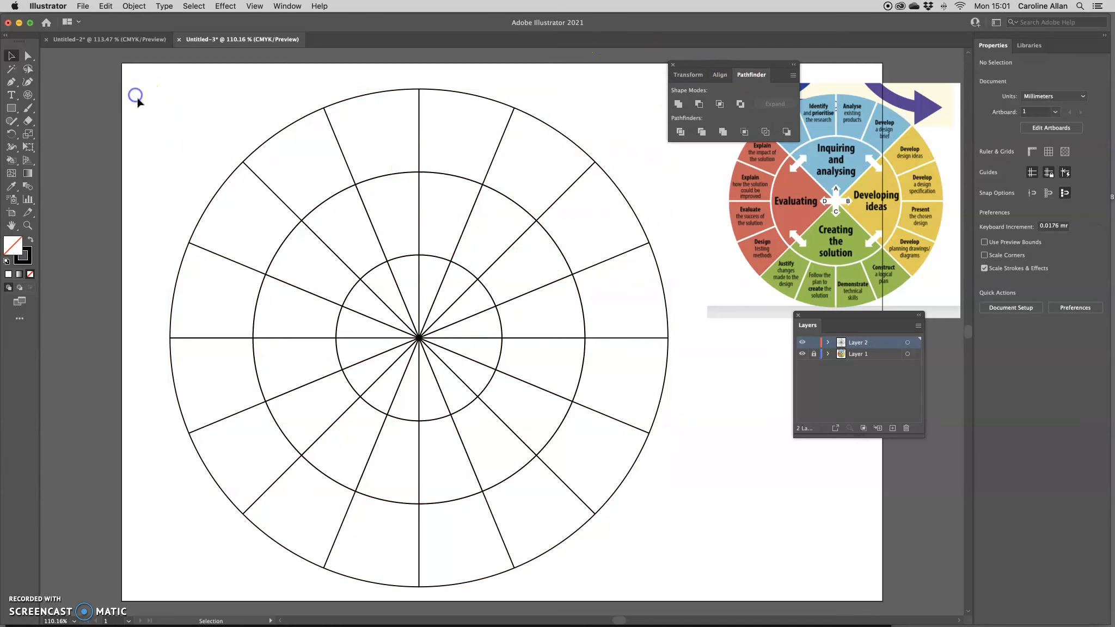
pyautogui.click(29, 69)
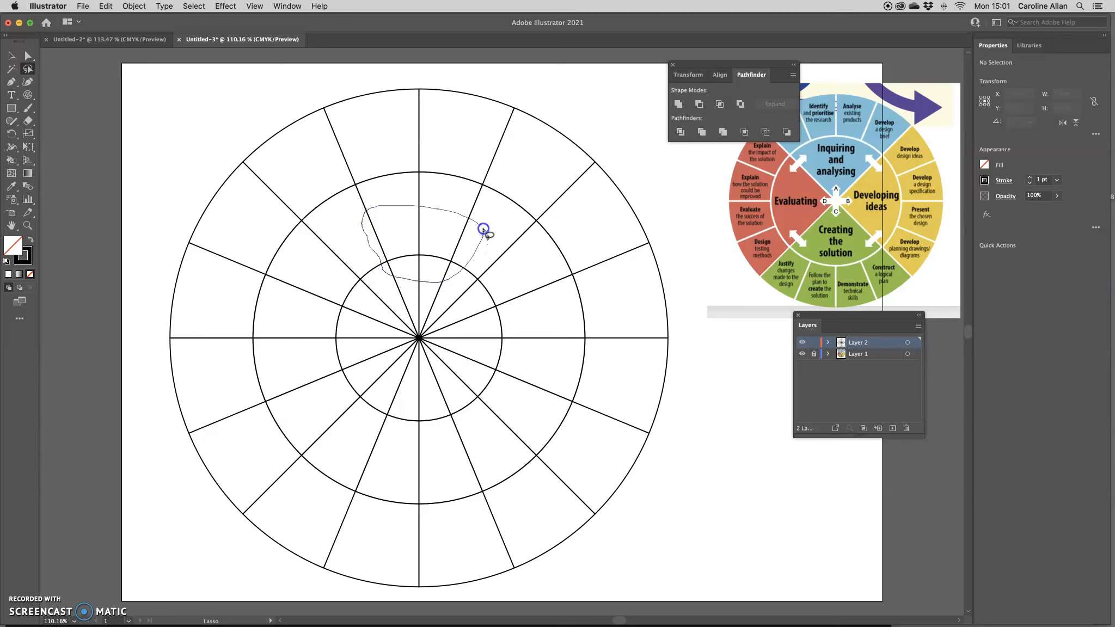
pyautogui.moveTo(484, 228); pyautogui.dragTo(480, 232)
pyautogui.press('Delete')
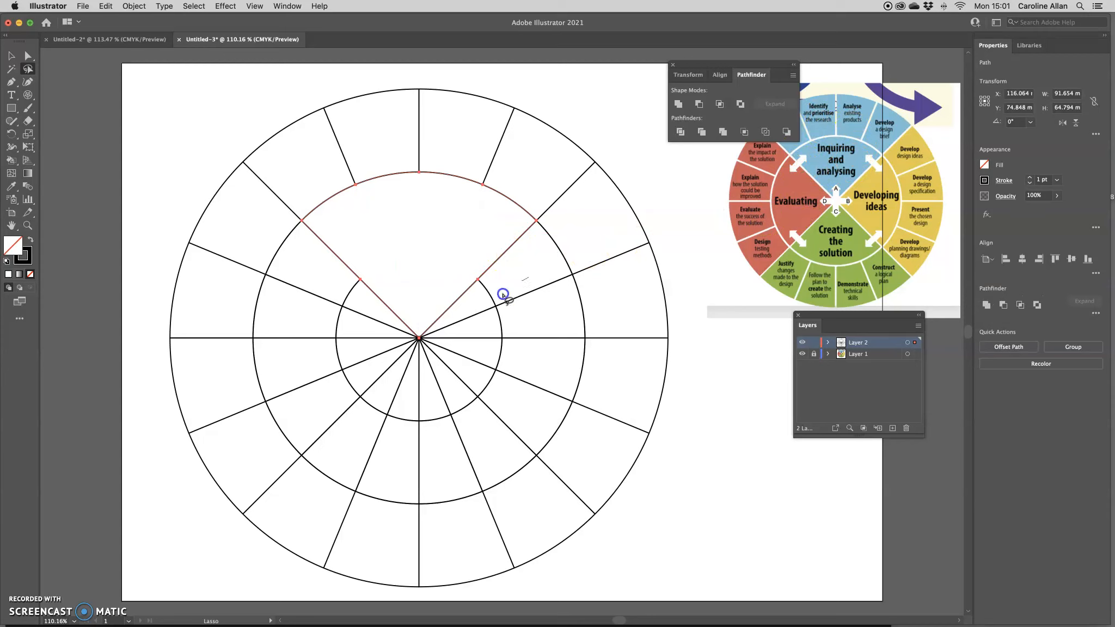
pyautogui.moveTo(494, 385)
pyautogui.mouseDown()
pyautogui.moveTo(520, 391)
pyautogui.moveTo(549, 350)
pyautogui.moveTo(528, 277)
pyautogui.mouseUp()
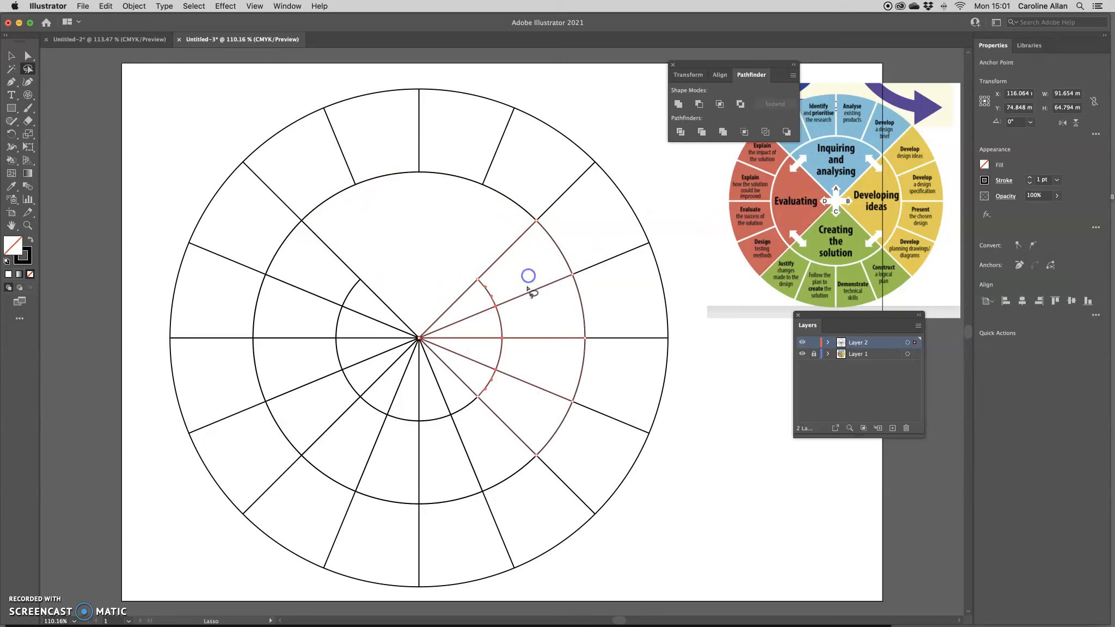
pyautogui.press('Delete')
# Delete the inner lines of the lower and left wedges, then deselect
pyautogui.hscroll(2, 531, 292)
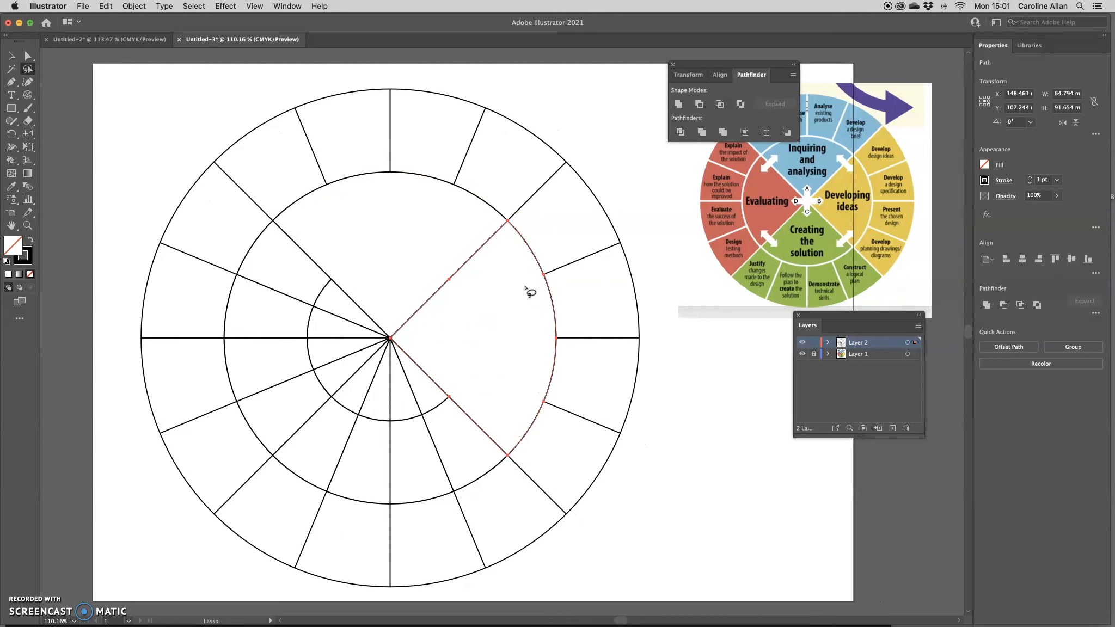
pyautogui.moveTo(418, 378); pyautogui.dragTo(388, 383)
pyautogui.moveTo(436, 424); pyautogui.dragTo(421, 391)
pyautogui.press('Delete')
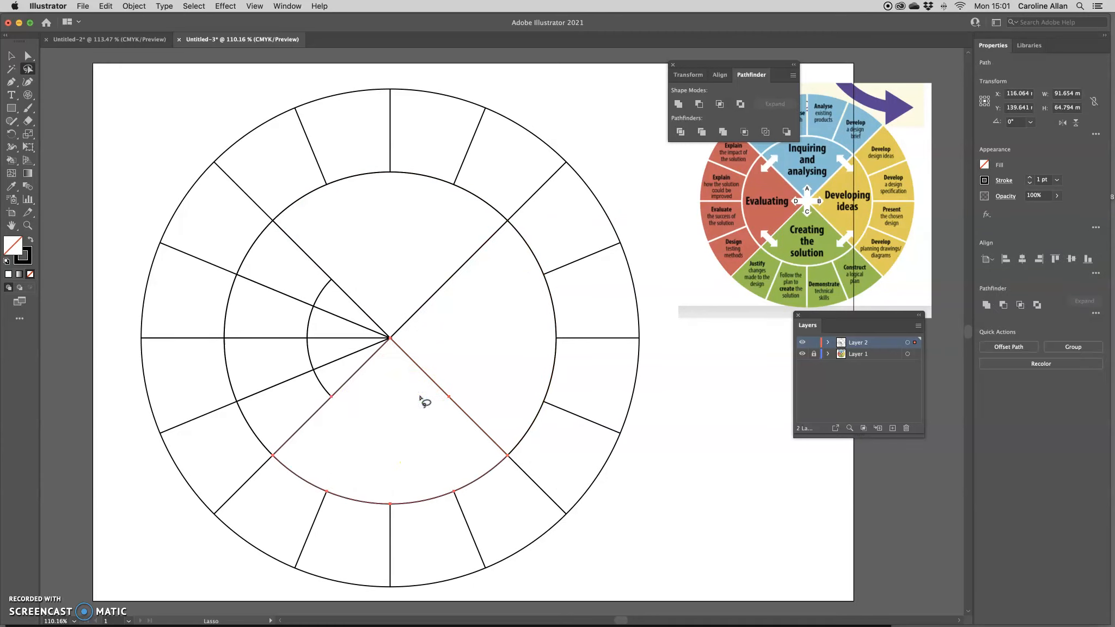
pyautogui.moveTo(297, 391)
pyautogui.mouseDown()
pyautogui.moveTo(319, 384)
pyautogui.moveTo(332, 336)
pyautogui.moveTo(321, 301)
pyautogui.moveTo(291, 294)
pyautogui.mouseUp()
pyautogui.moveTo(283, 392); pyautogui.dragTo(283, 392)
pyautogui.press('Delete')
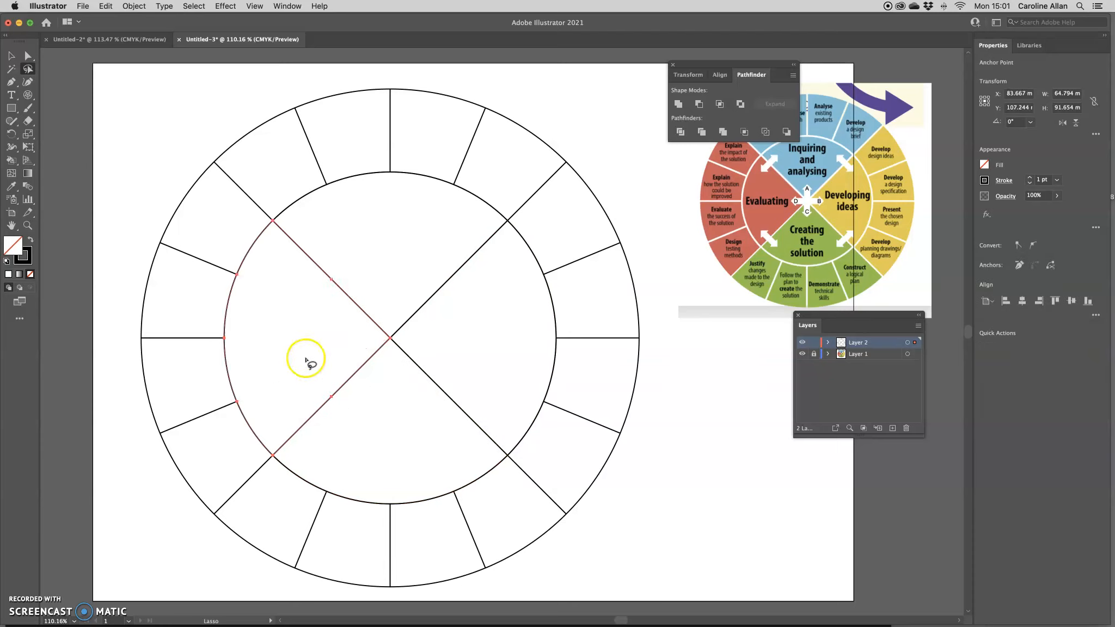
pyautogui.click(11, 56)
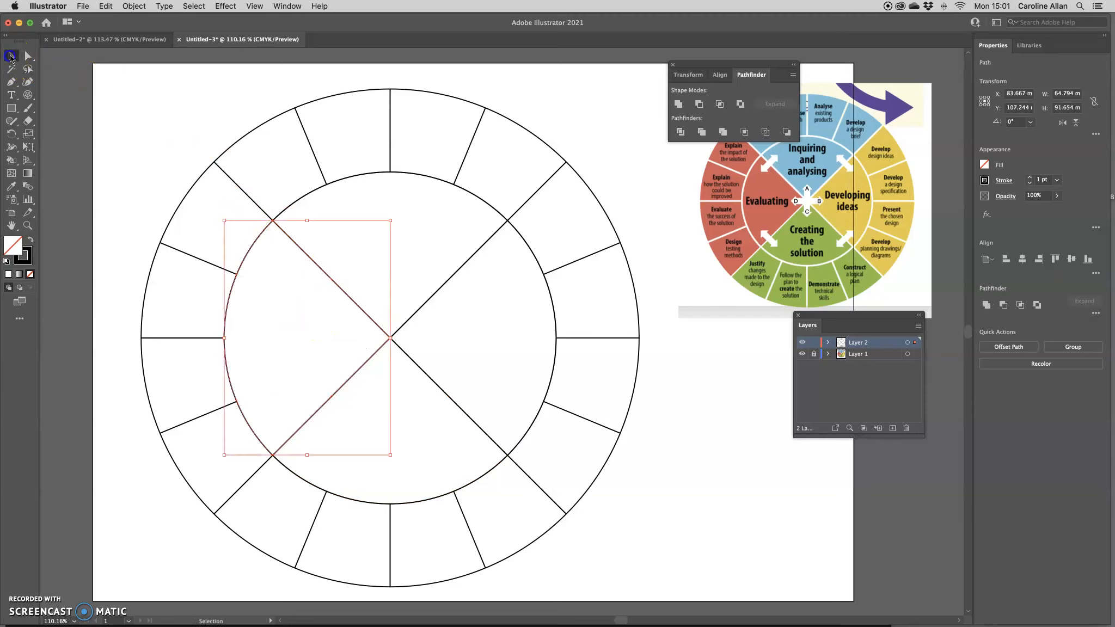
pyautogui.click(323, 229)
pyautogui.hscroll(-1, 532, 175)
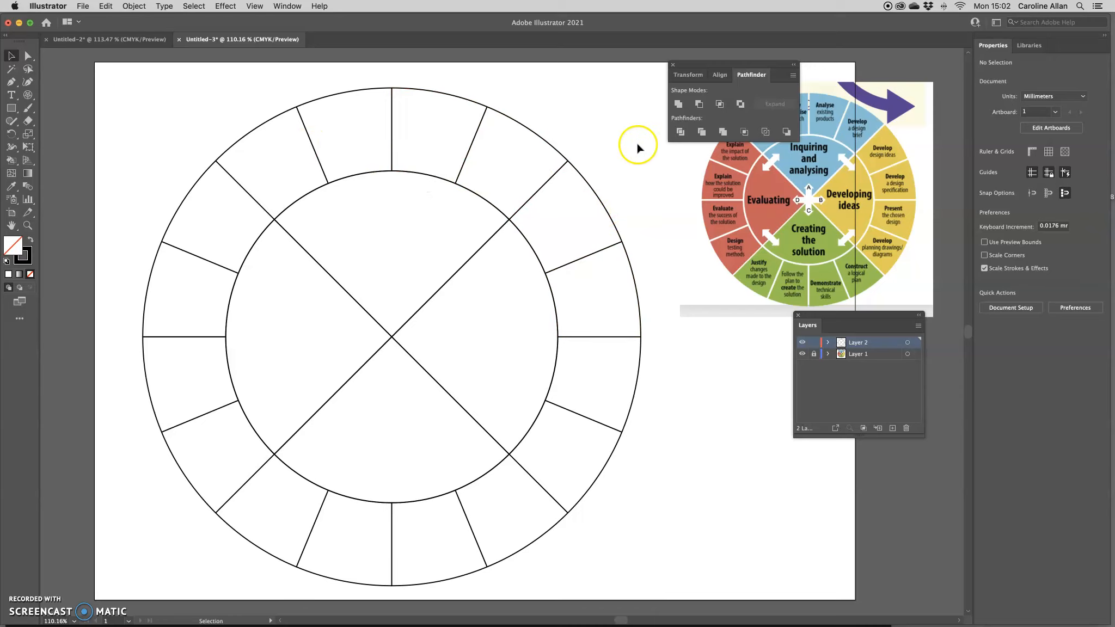
# Select all Layer 2 artwork and make the Live Paint Bucket the active tool
pyautogui.moveTo(843, 315); pyautogui.dragTo(706, 153)
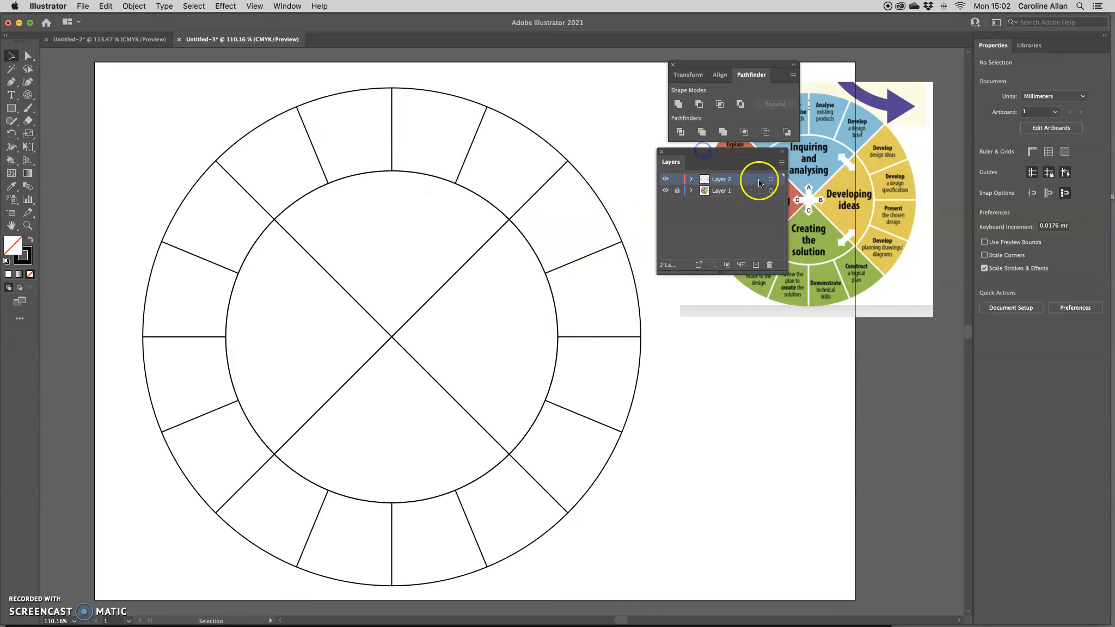
pyautogui.click(770, 179)
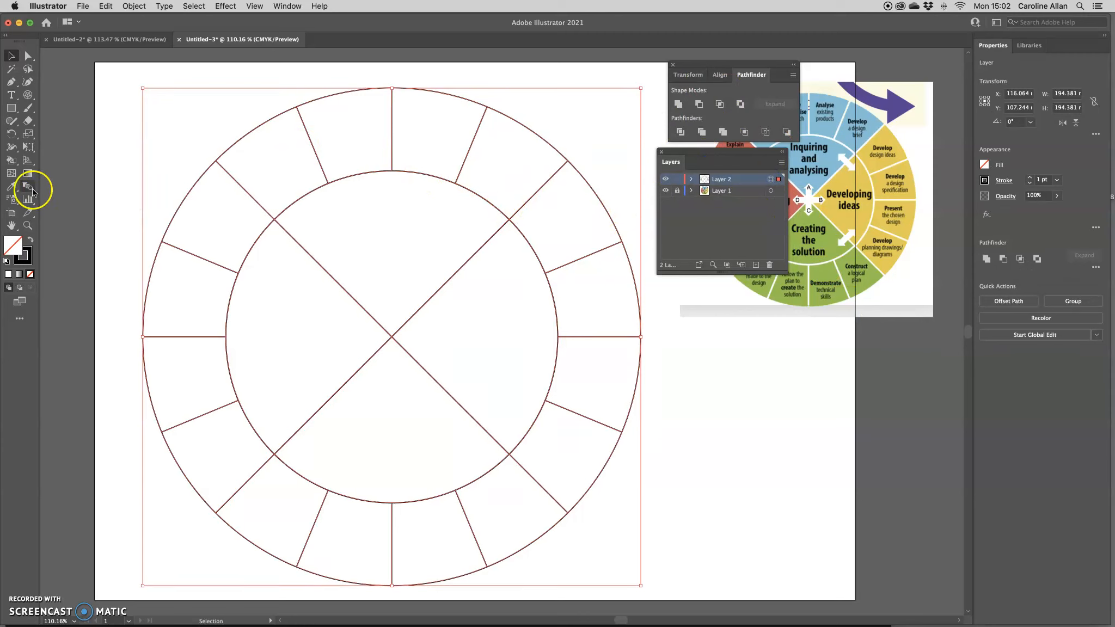
pyautogui.click(12, 160)
pyautogui.click(64, 175)
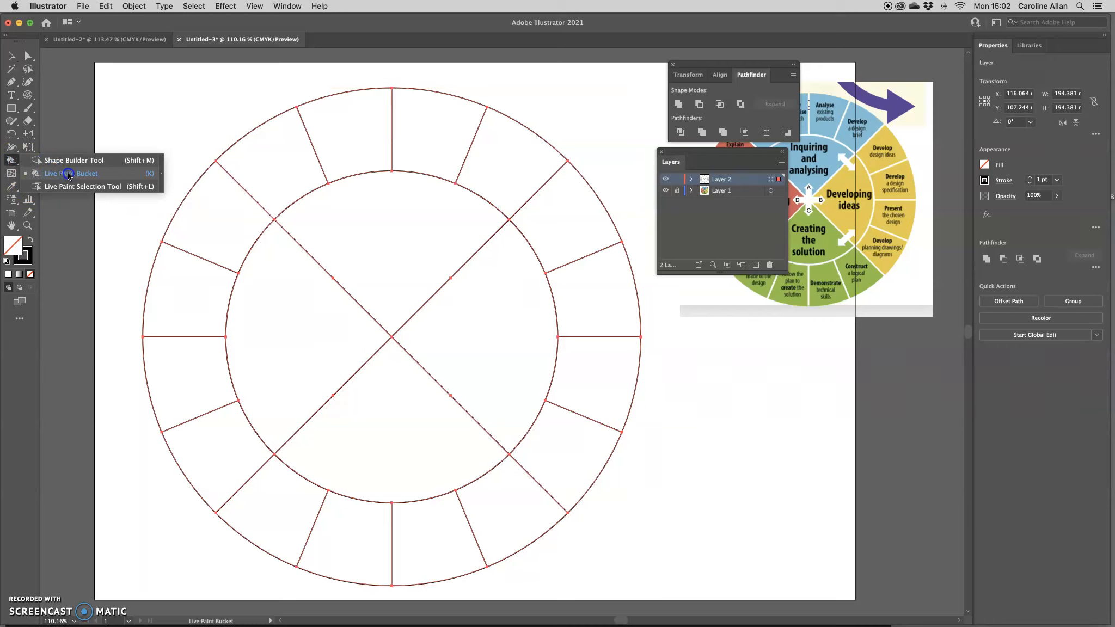
pyautogui.click(45, 210)
pyautogui.click(42, 179)
pyautogui.click(48, 173)
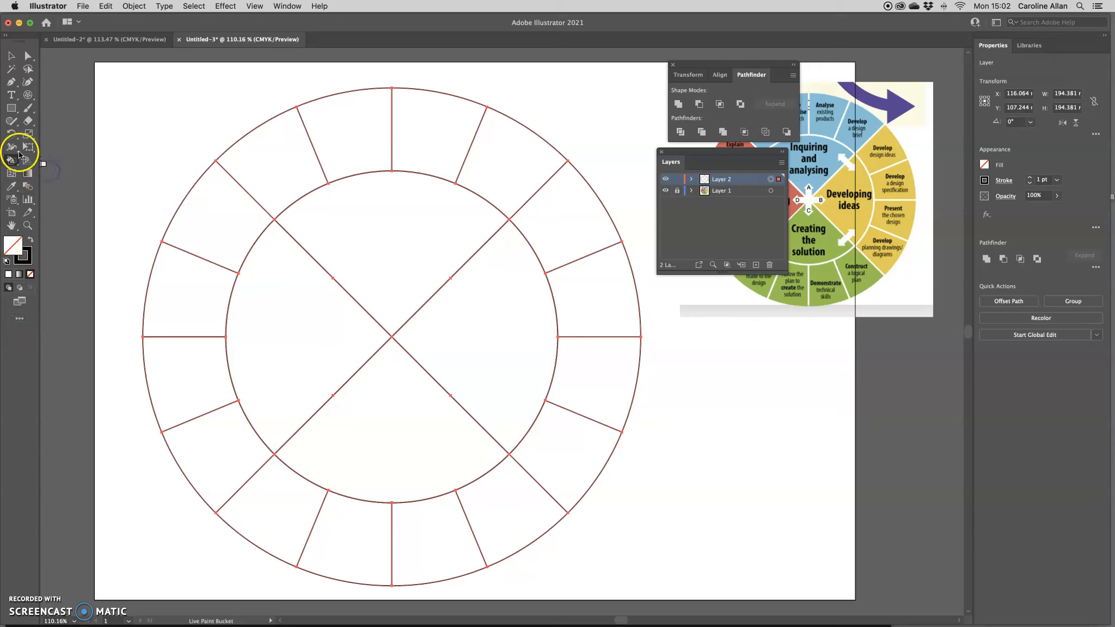
pyautogui.click(20, 318)
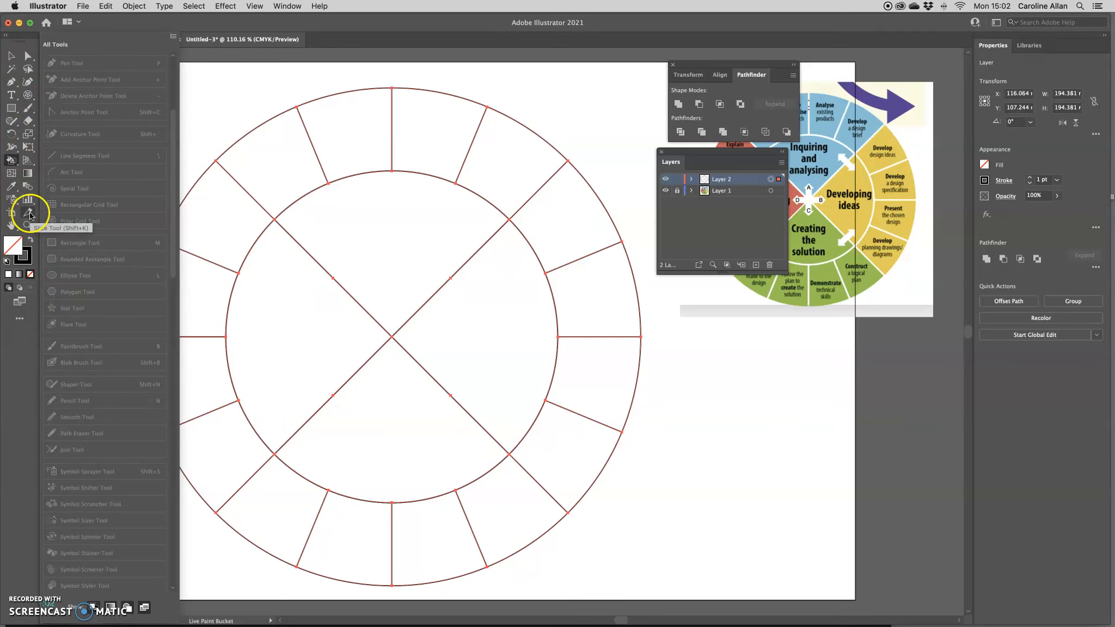
pyautogui.click(18, 411)
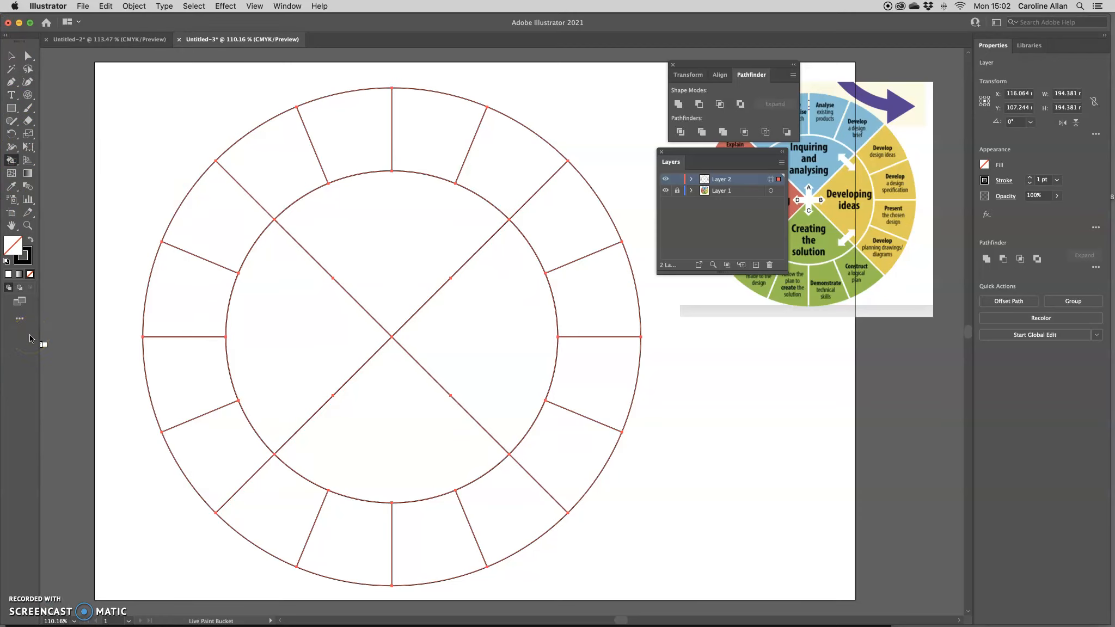
pyautogui.click(287, 6)
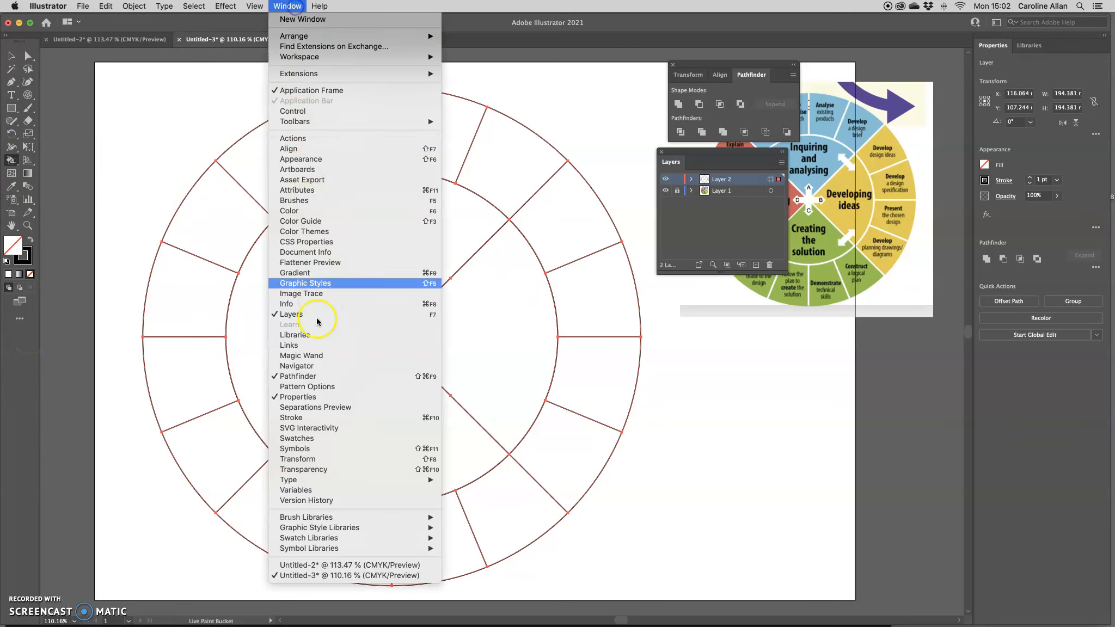
# Load the PANTONE+ CMYK Coated swatch library
pyautogui.click(316, 439)
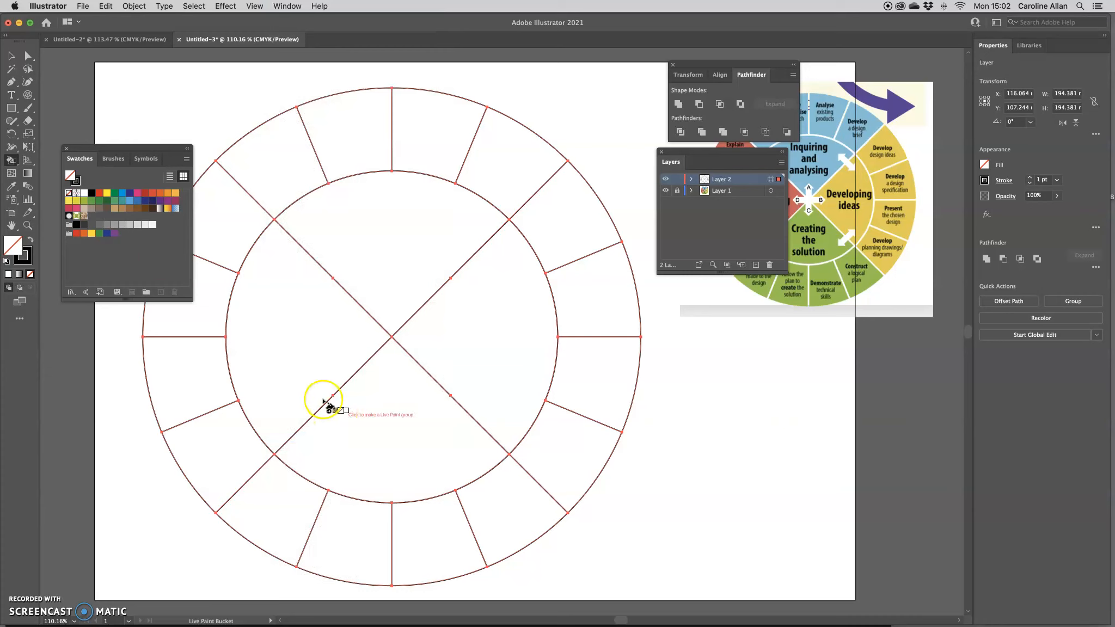
pyautogui.moveTo(139, 152); pyautogui.dragTo(120, 61)
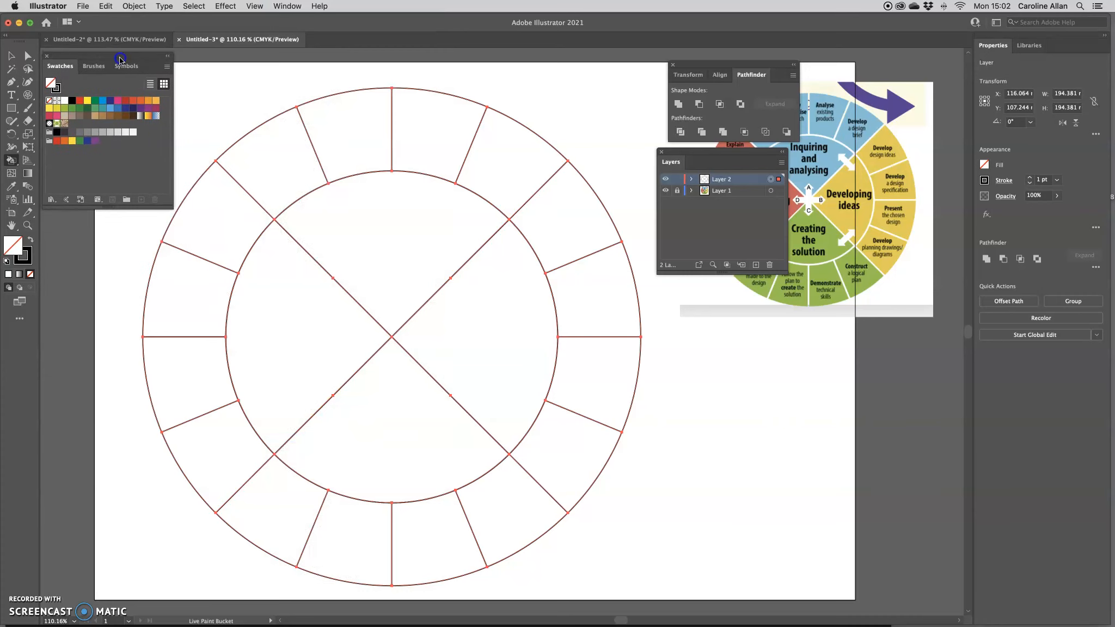
pyautogui.click(51, 204)
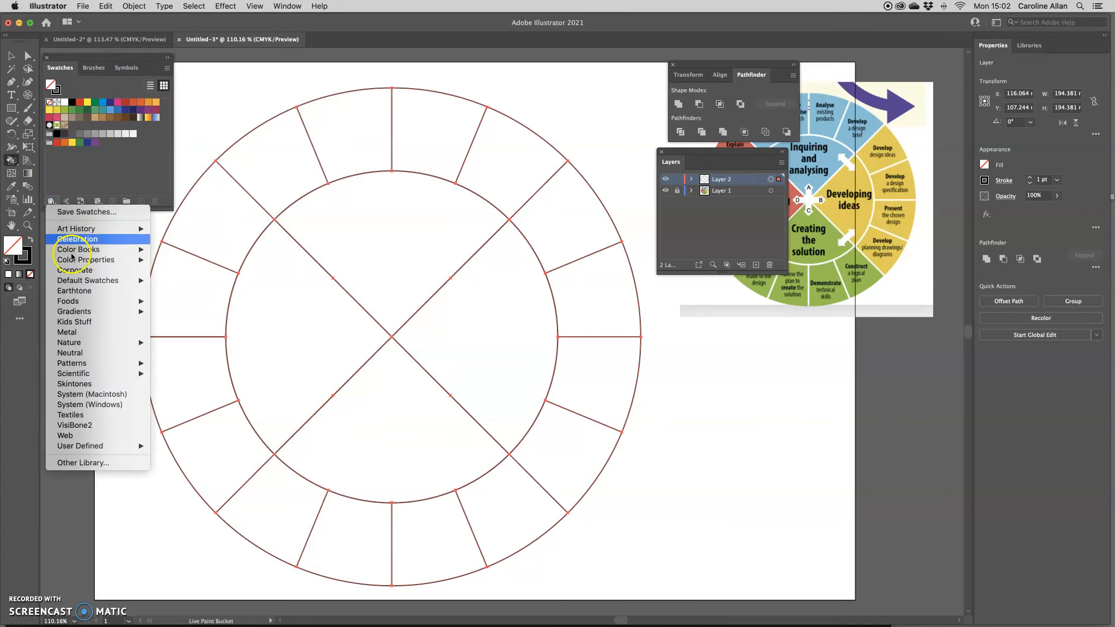
pyautogui.moveTo(83, 262)
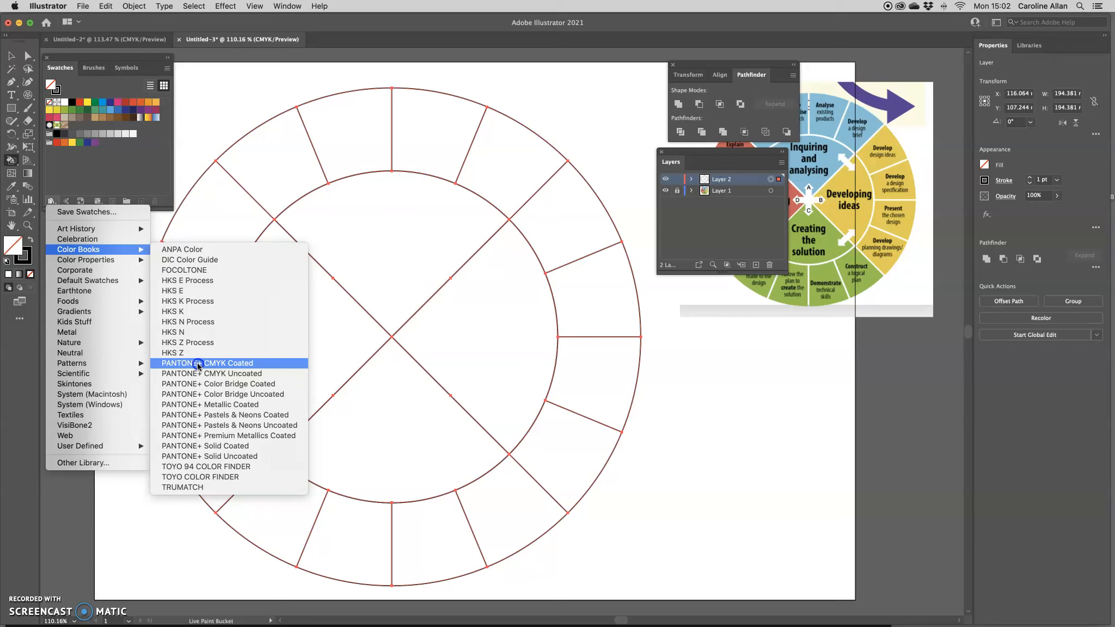
pyautogui.click(198, 363)
pyautogui.moveTo(154, 249); pyautogui.dragTo(167, 475)
# Close the default swatches, move the Pantone panel aside and make the wheel a Live Paint group
pyautogui.click(47, 57)
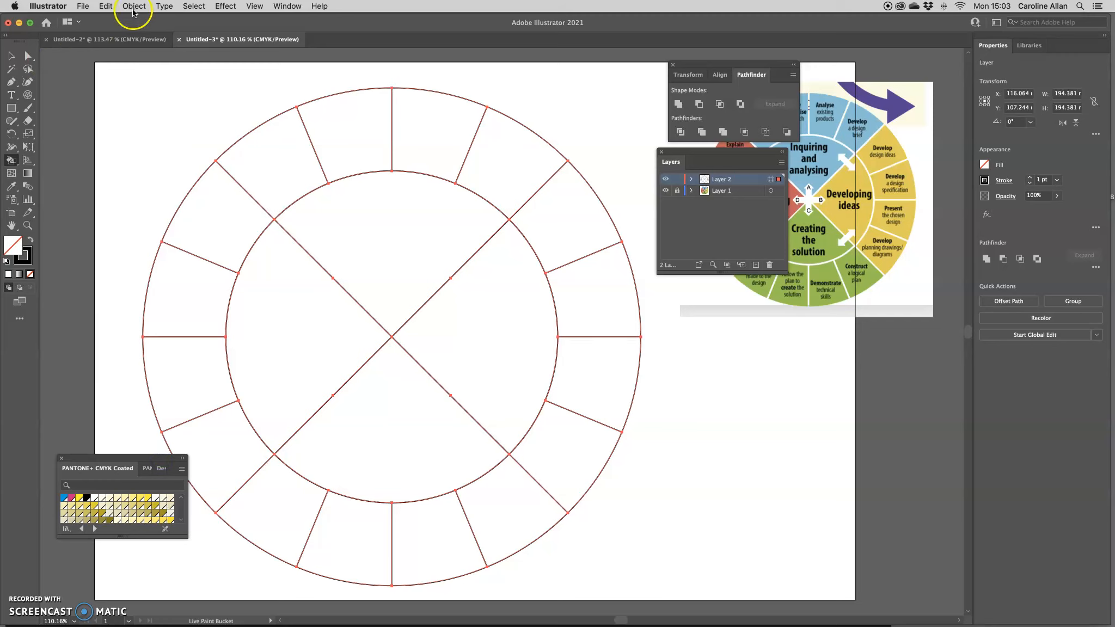
pyautogui.moveTo(143, 463); pyautogui.dragTo(143, 62)
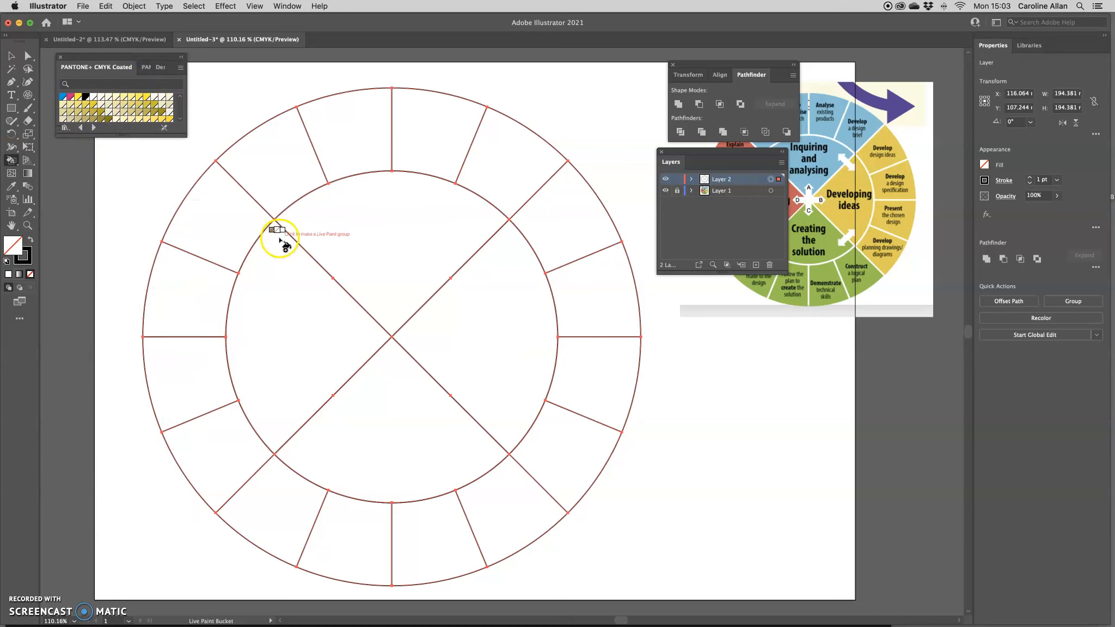
pyautogui.click(228, 220)
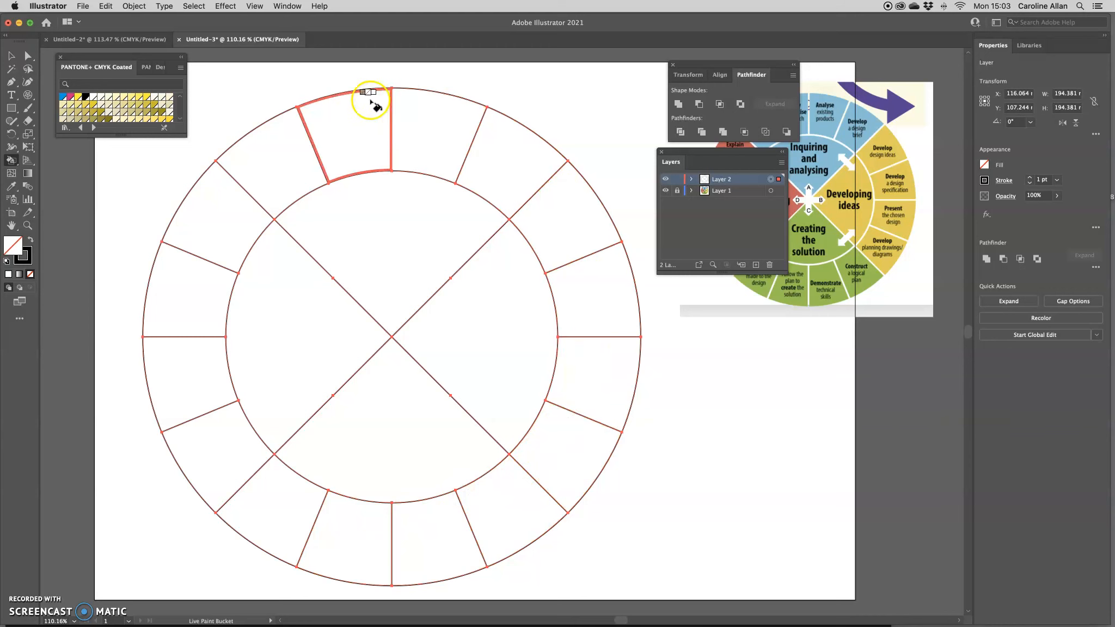
# Fill the right quarter wedge and the lower-right outer segment with Pantone yellow
pyautogui.click(236, 229)
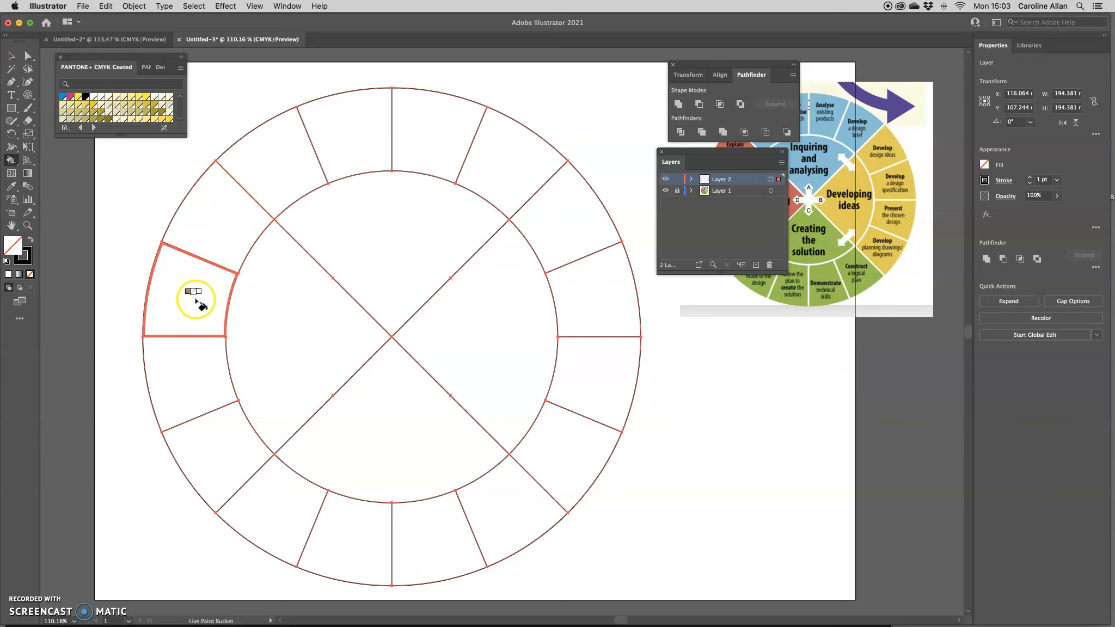
pyautogui.moveTo(180, 133); pyautogui.dragTo(140, 254)
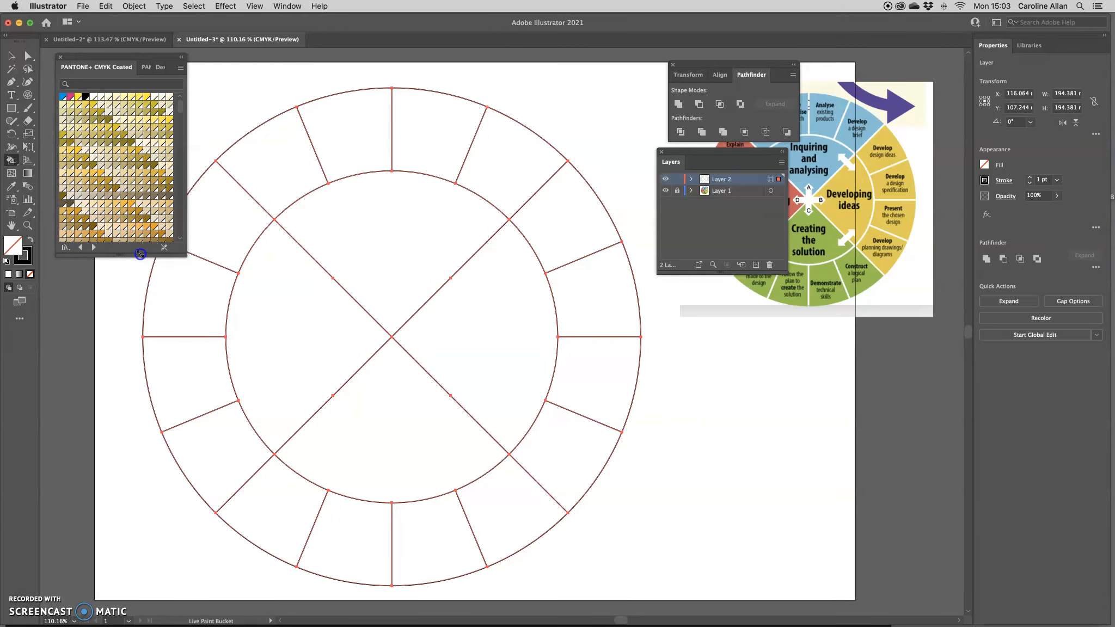
pyautogui.click(170, 123)
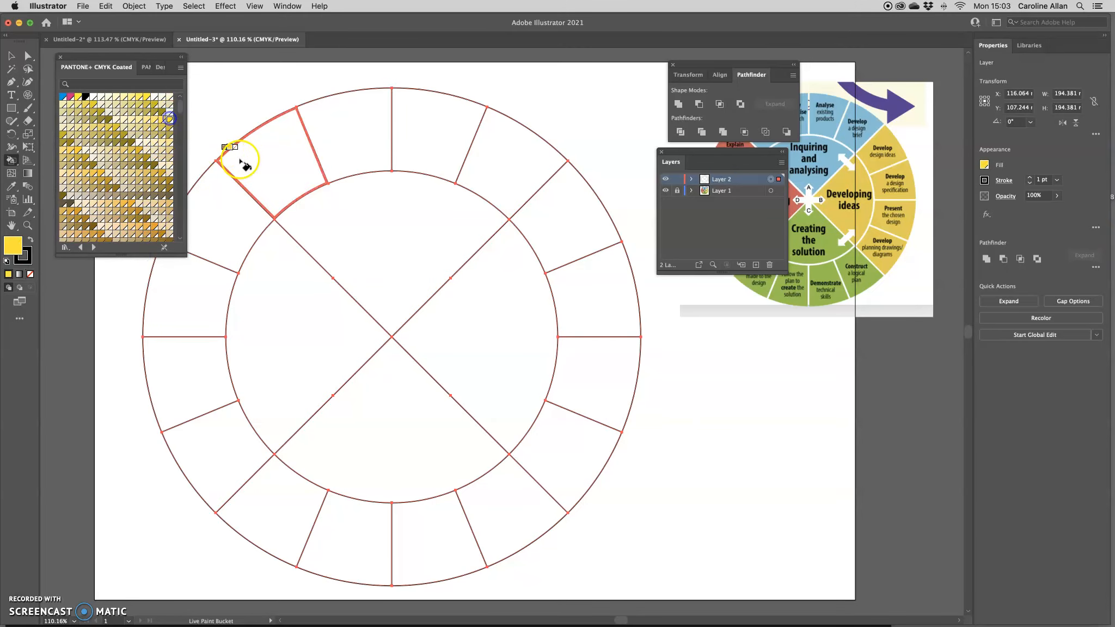
pyautogui.click(467, 318)
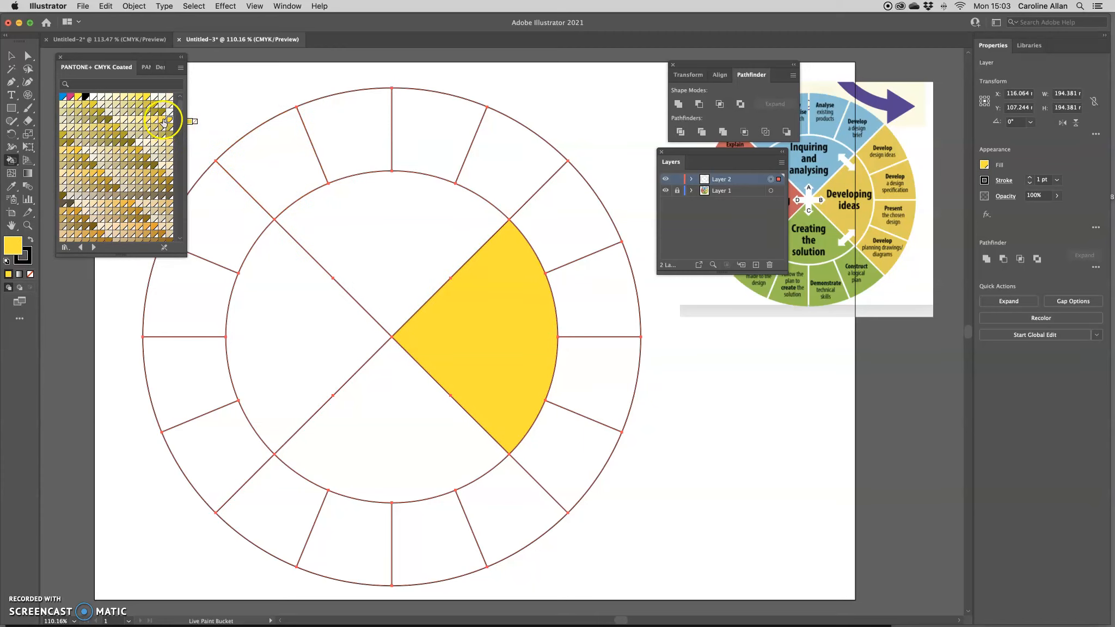
pyautogui.click(574, 443)
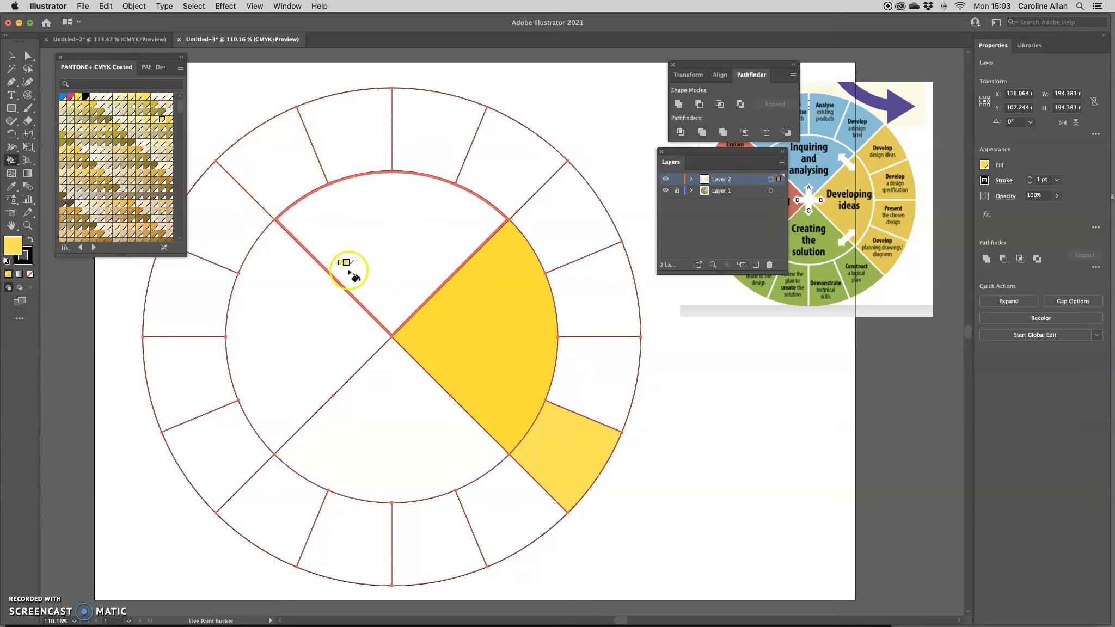
# Fill the right-side outer segments with progressively paler yellows
pyautogui.click(155, 120)
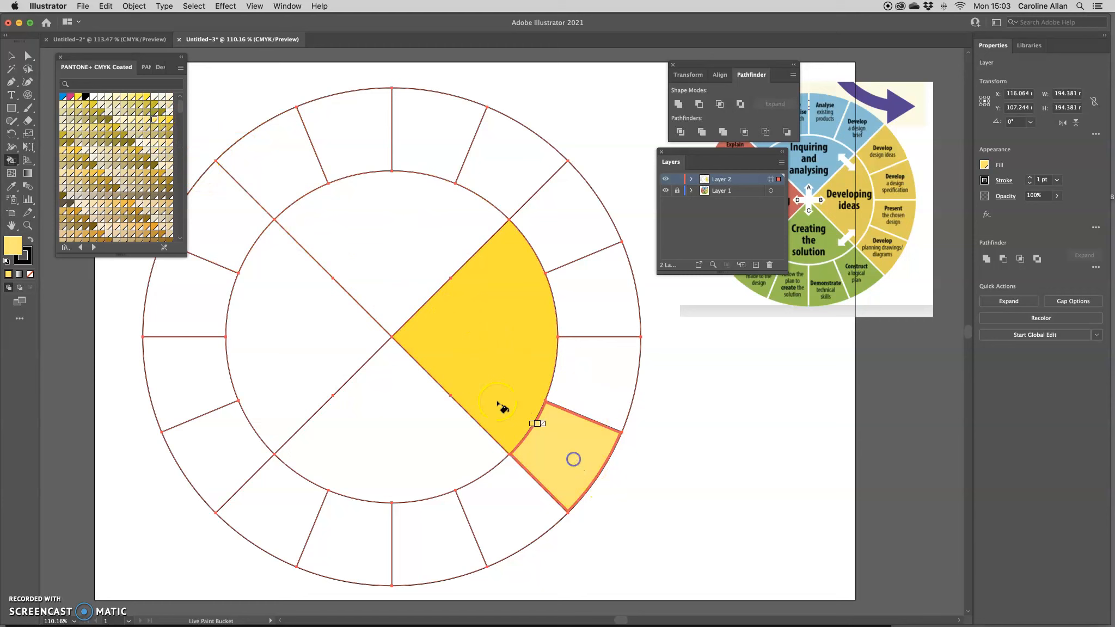
pyautogui.click(147, 119)
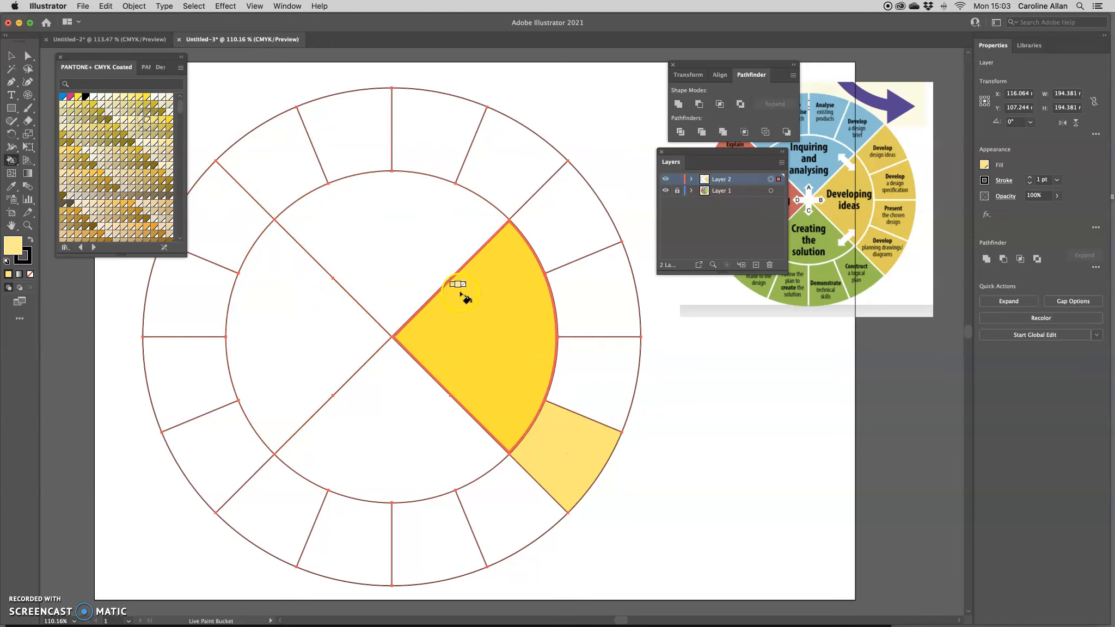
pyautogui.click(584, 368)
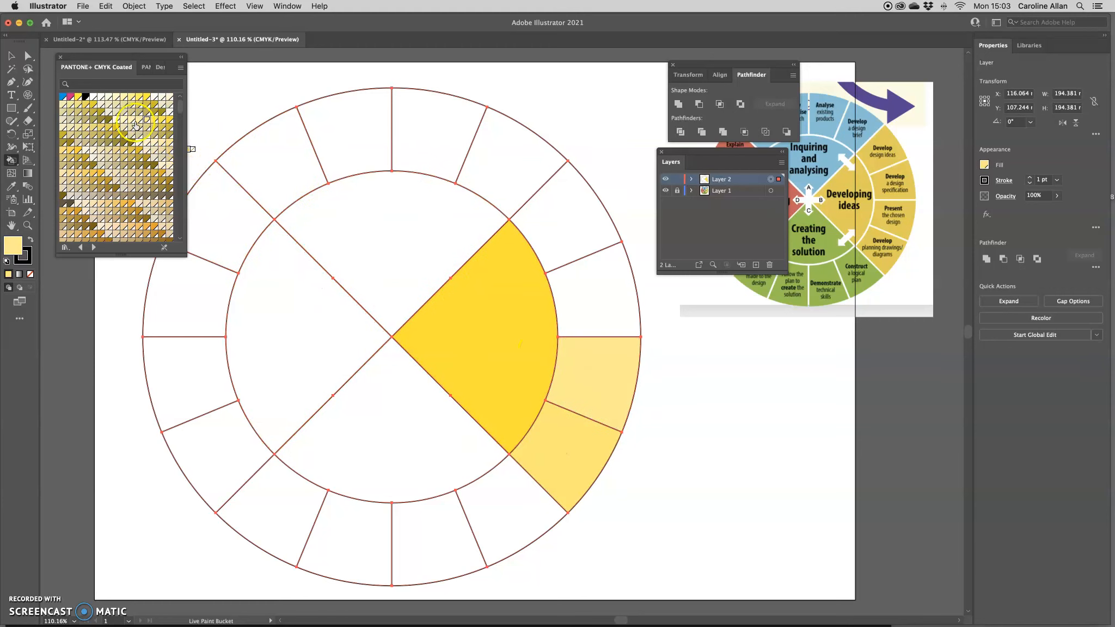
pyautogui.click(139, 119)
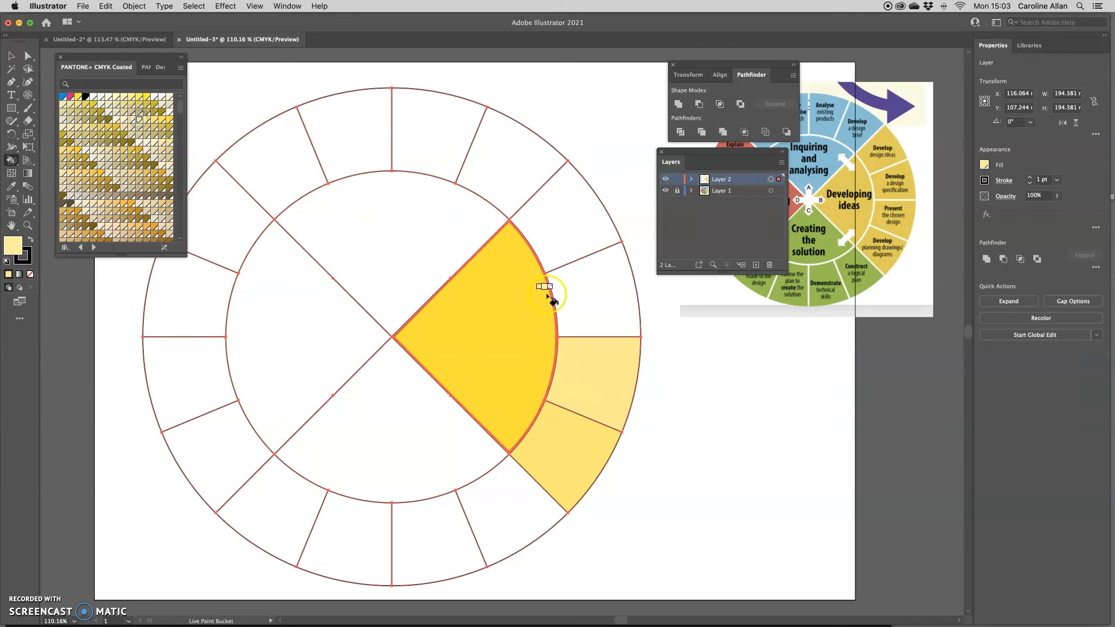
pyautogui.click(604, 293)
pyautogui.click(247, 170)
pyautogui.click(132, 120)
pyautogui.click(554, 216)
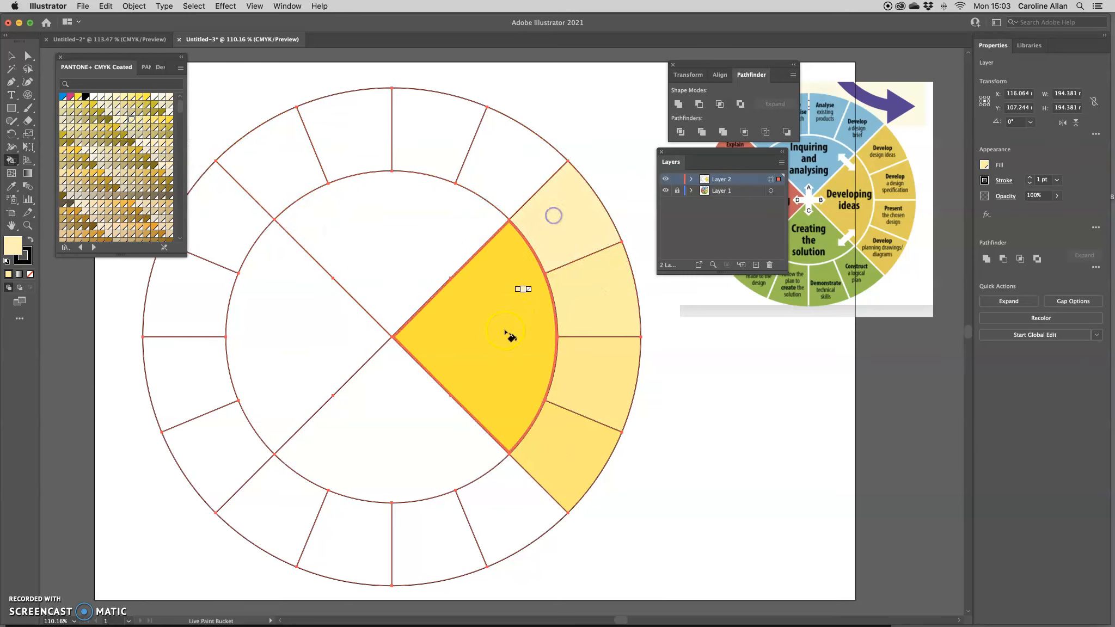
pyautogui.click(123, 120)
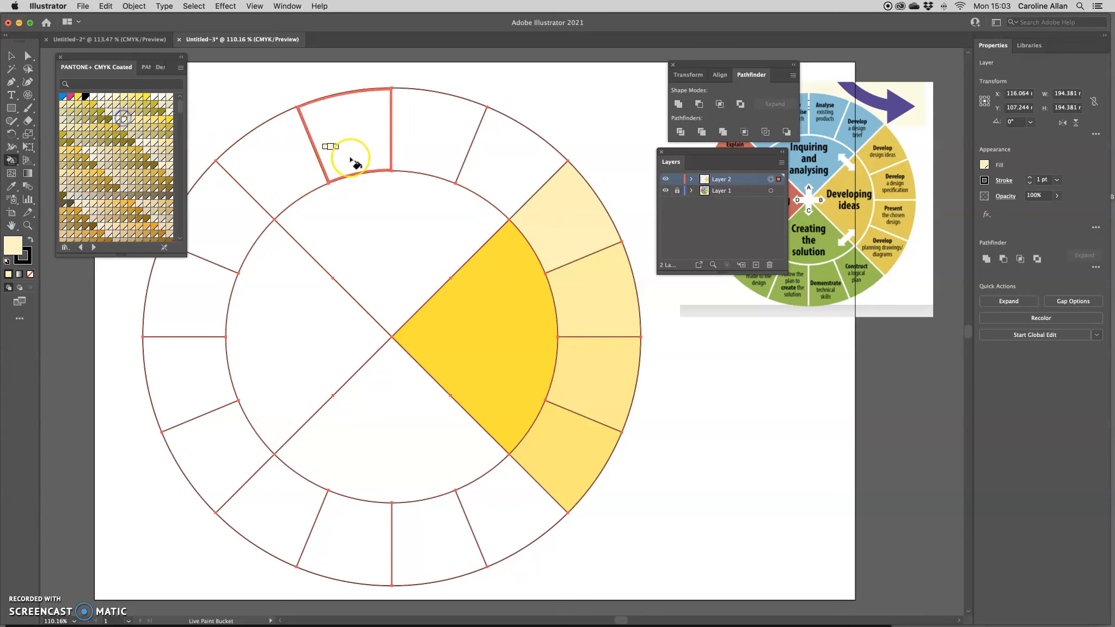
# Refill the upper-right outer segments with other pale yellows, then return to the Selection tool
pyautogui.click(558, 204)
pyautogui.click(115, 120)
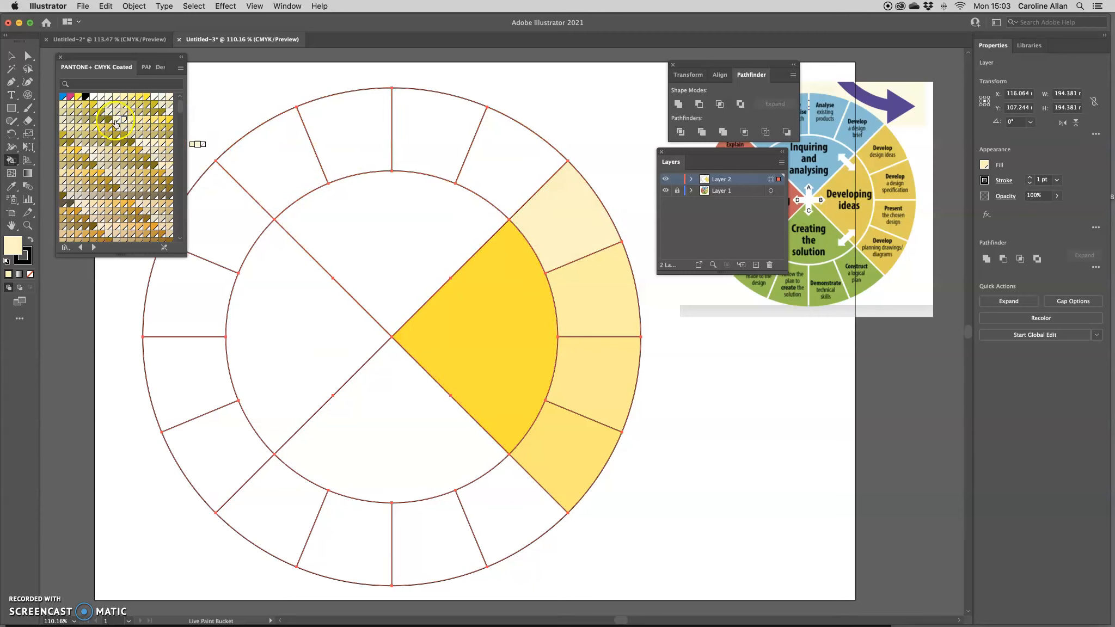
pyautogui.click(605, 229)
pyautogui.click(131, 120)
pyautogui.click(577, 284)
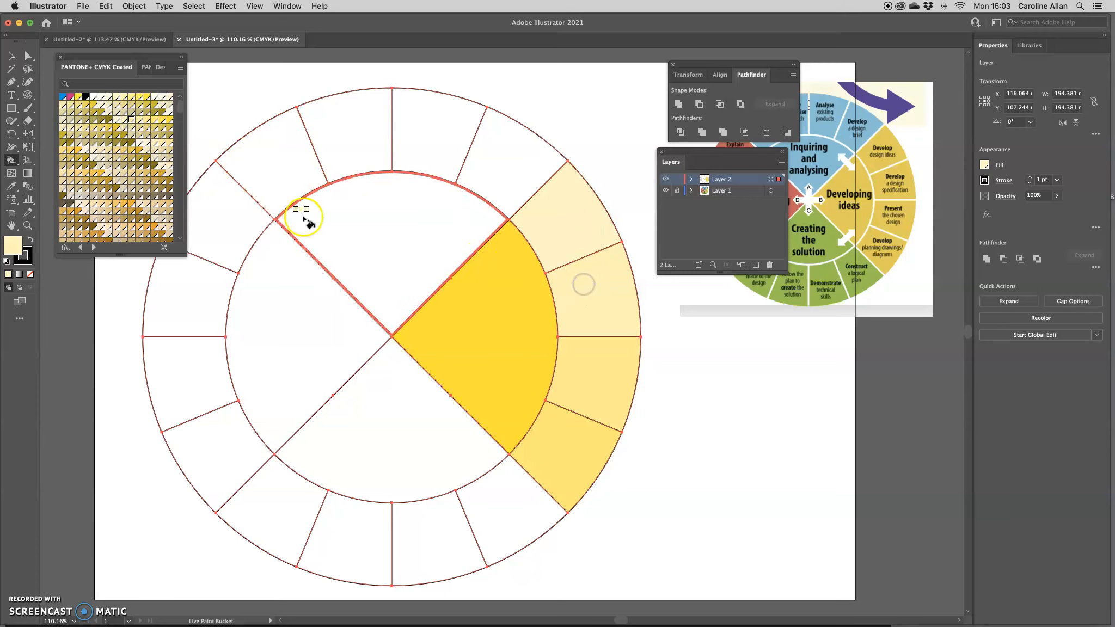
pyautogui.click(147, 120)
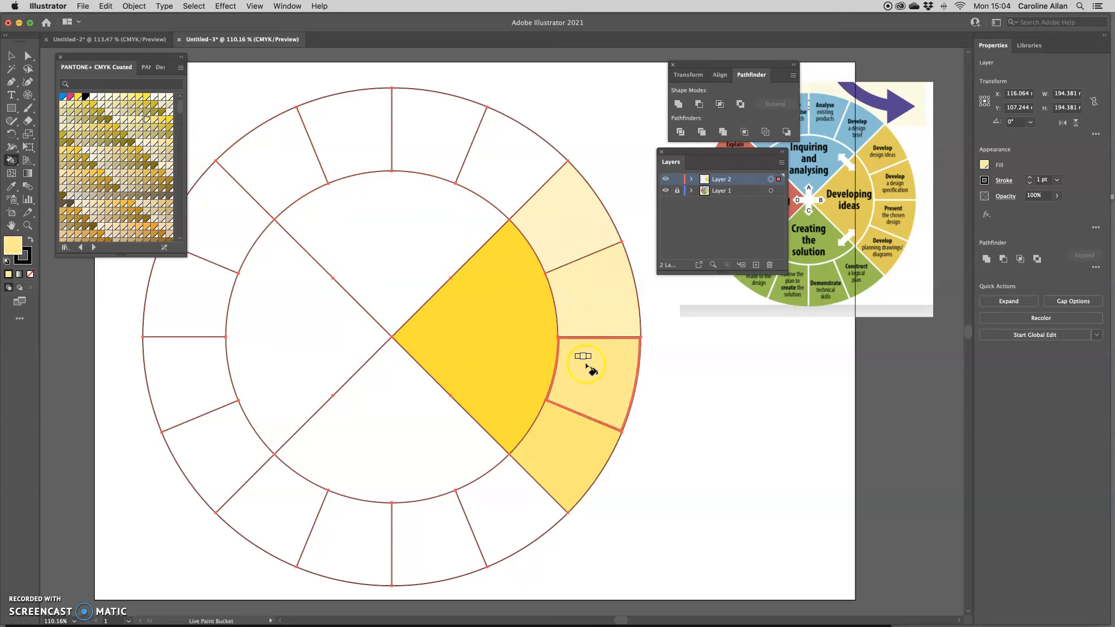
pyautogui.click(10, 55)
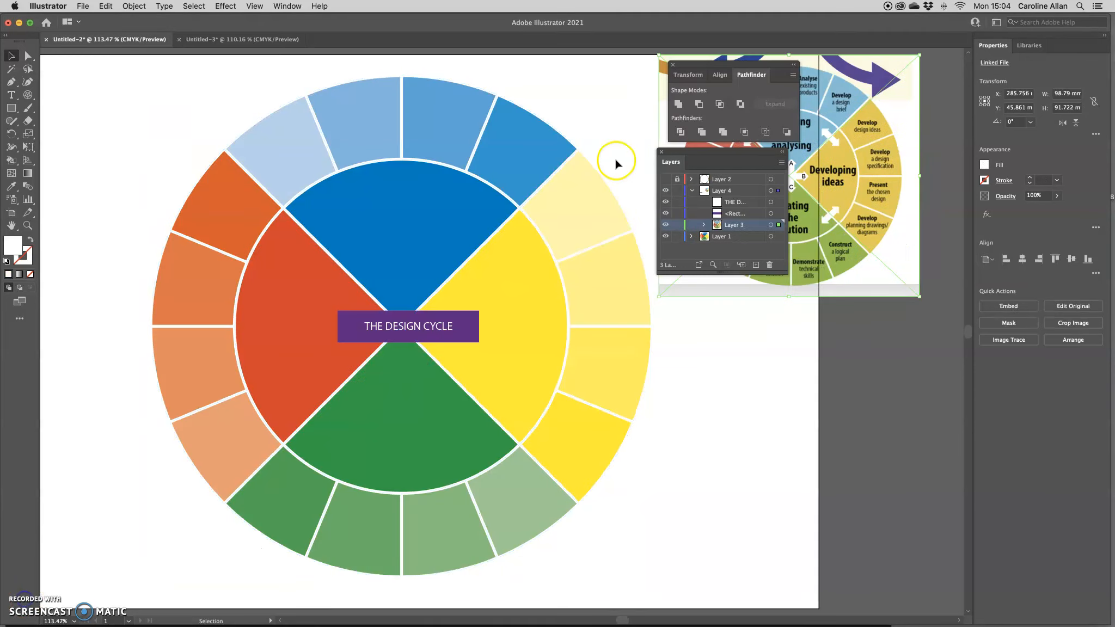
# Move the panels off the reference image and marquee-select the whole wheel with its title
pyautogui.click(673, 64)
pyautogui.moveTo(677, 151); pyautogui.dragTo(713, 368)
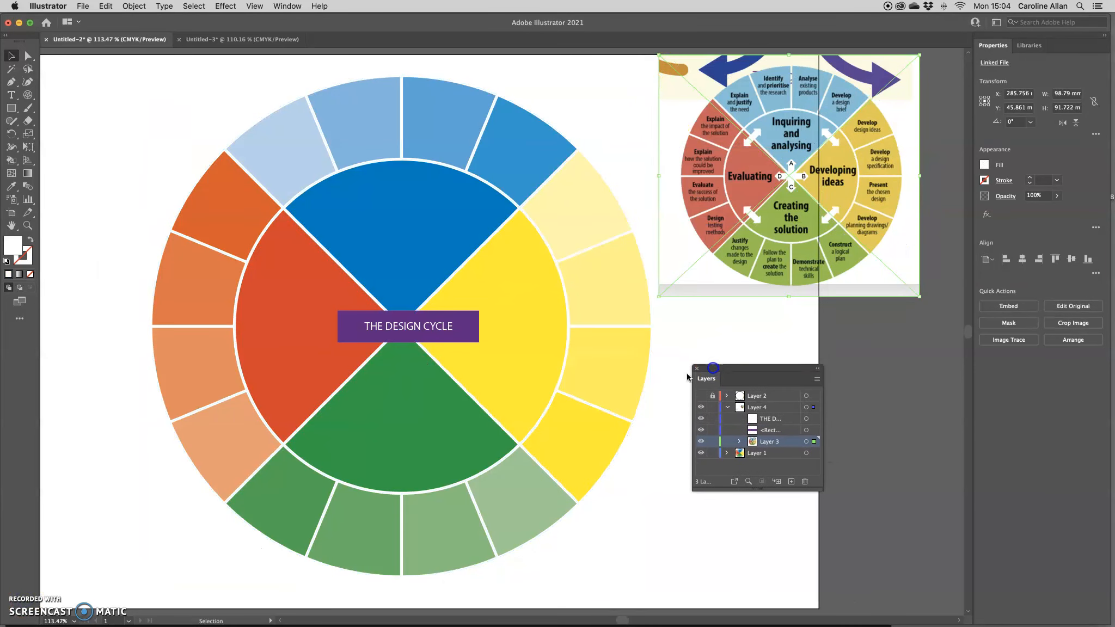
pyautogui.click(11, 56)
pyautogui.moveTo(153, 84); pyautogui.dragTo(578, 480)
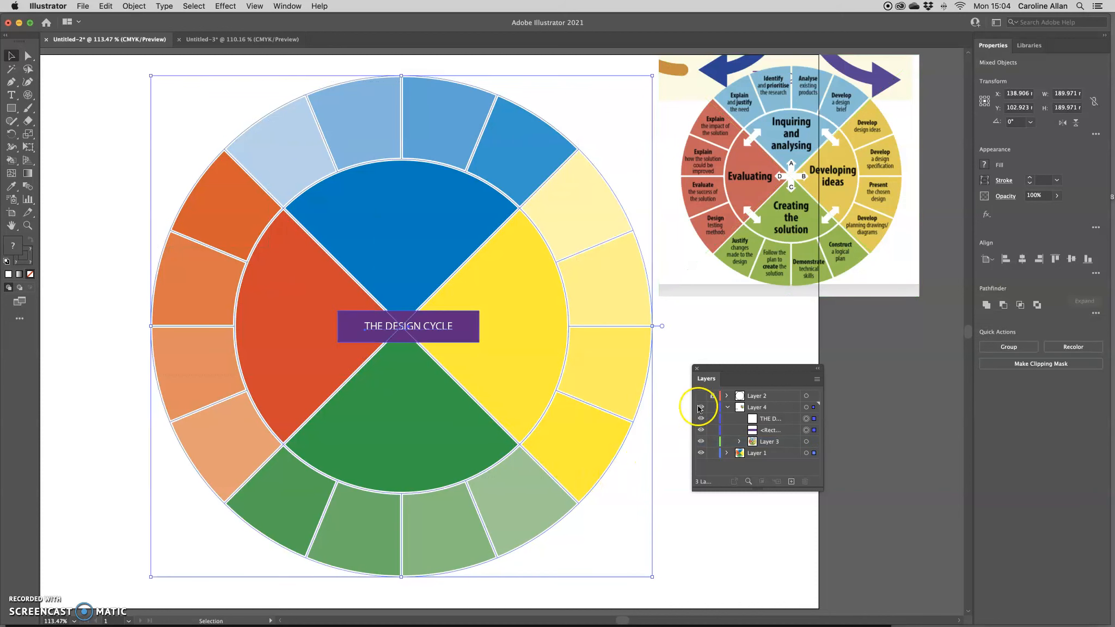
pyautogui.click(296, 275)
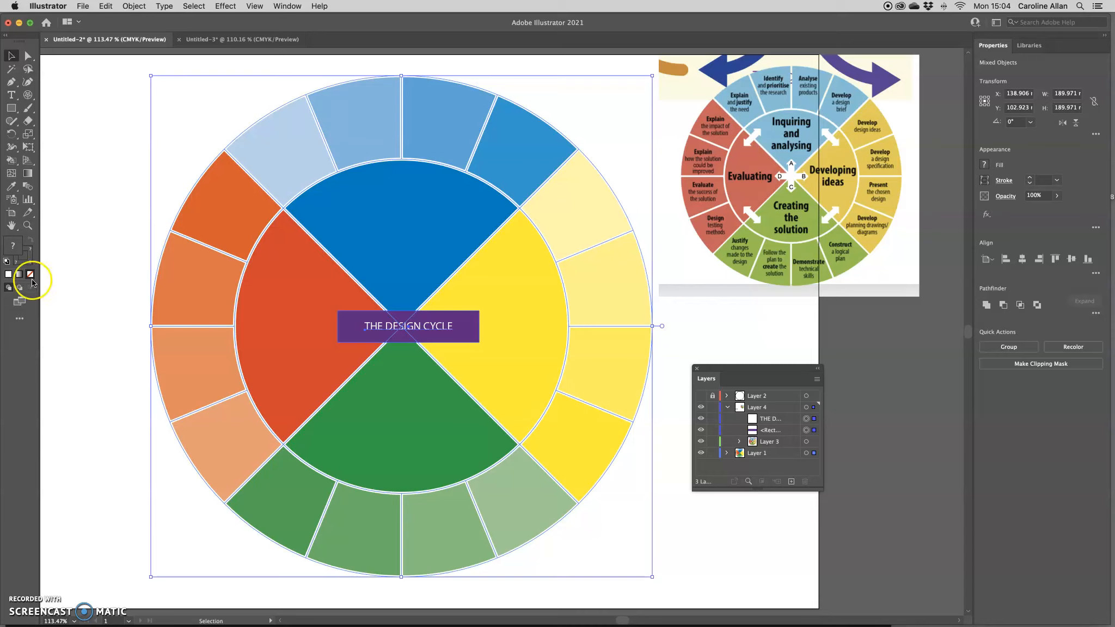
# Give the selected wheel a white stroke at 4 pt weight
pyautogui.doubleClick(26, 253)
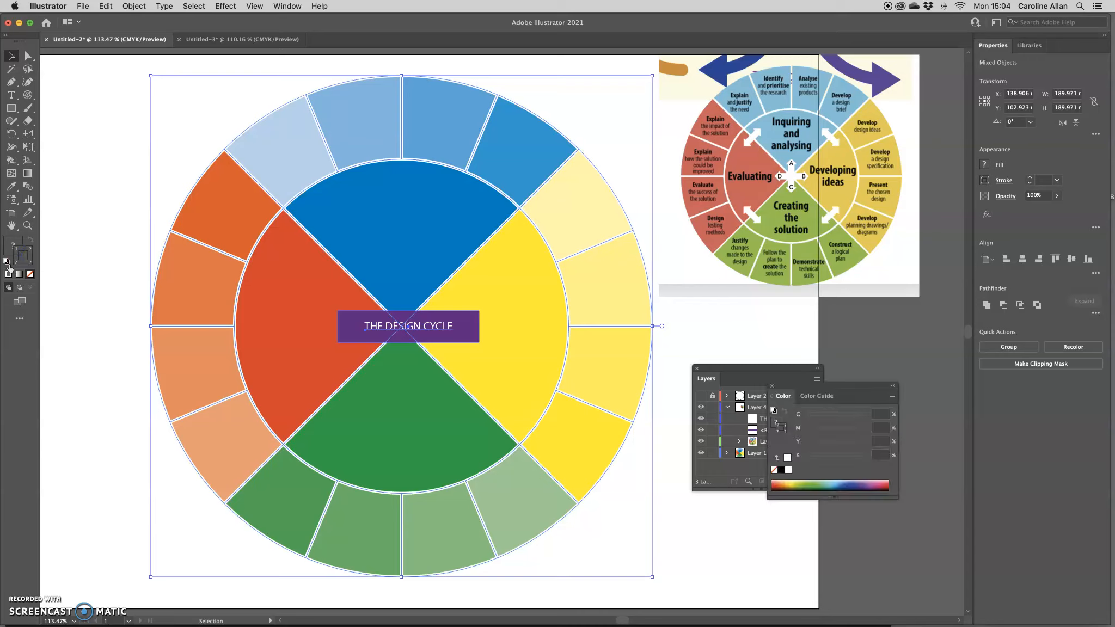
pyautogui.click(788, 470)
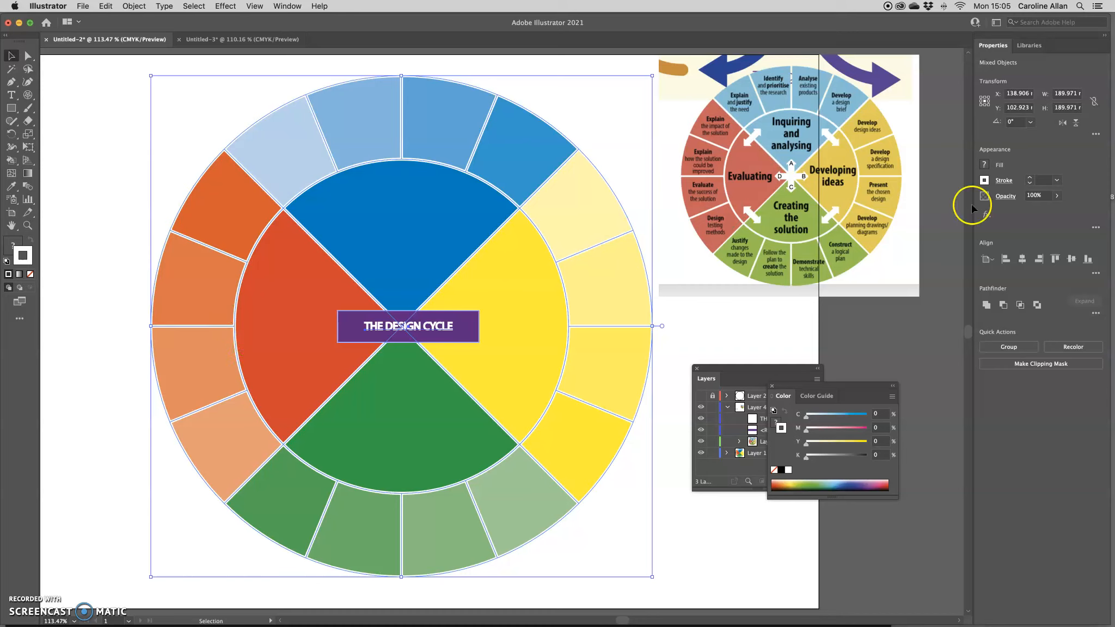
pyautogui.click(1065, 184)
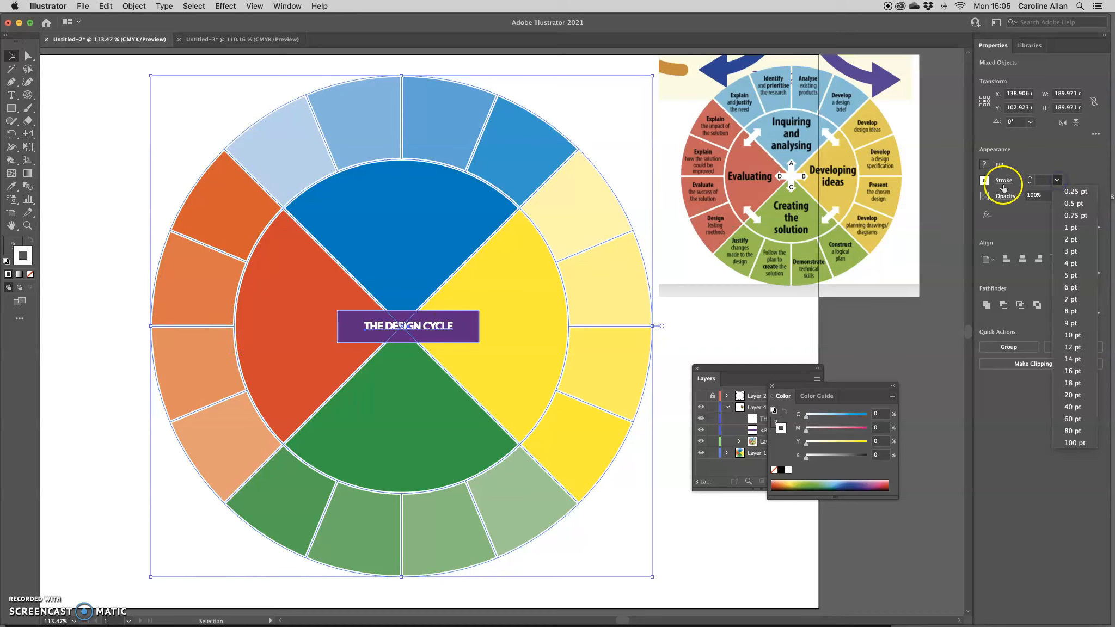
pyautogui.click(1067, 240)
pyautogui.click(1056, 180)
pyautogui.click(1070, 263)
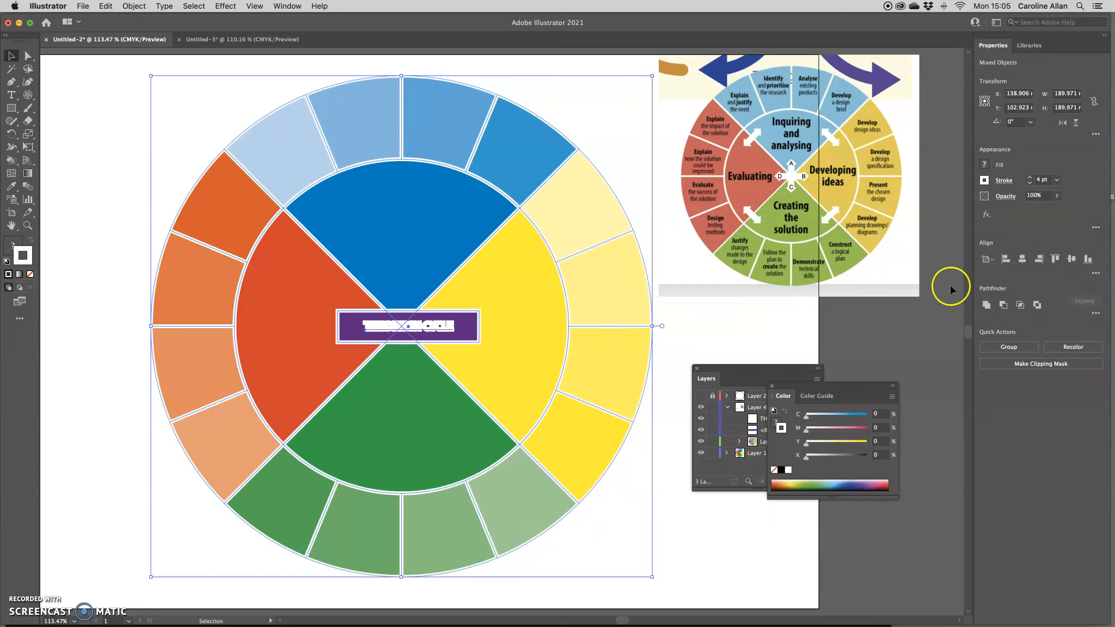
# Reduce only the title text's stroke to 1 pt and collapse Layer 4
pyautogui.click(740, 333)
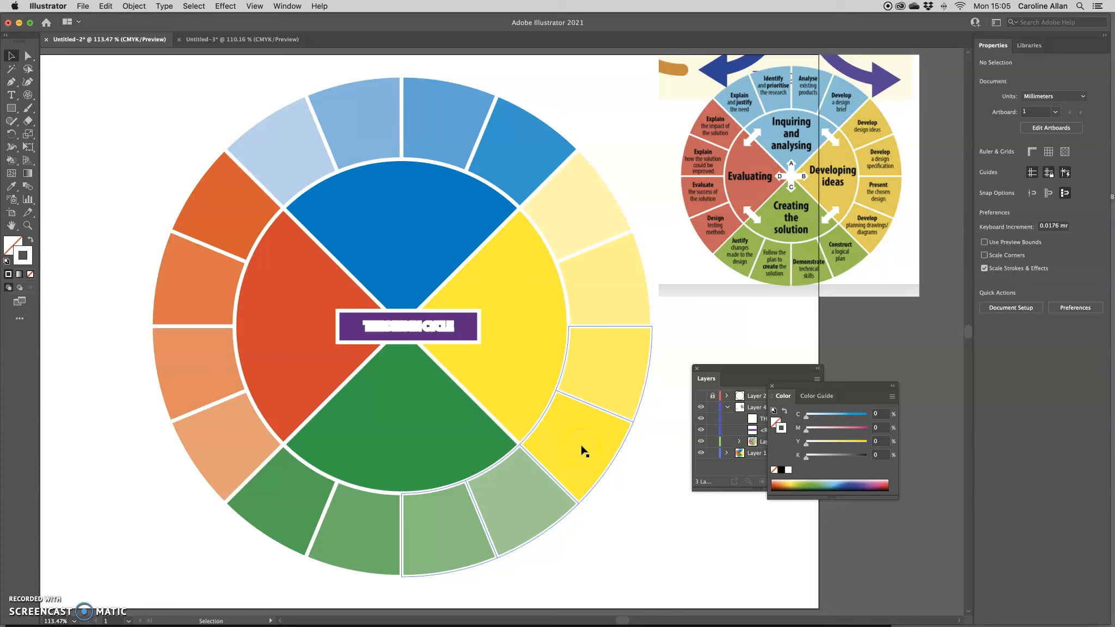
pyautogui.click(423, 327)
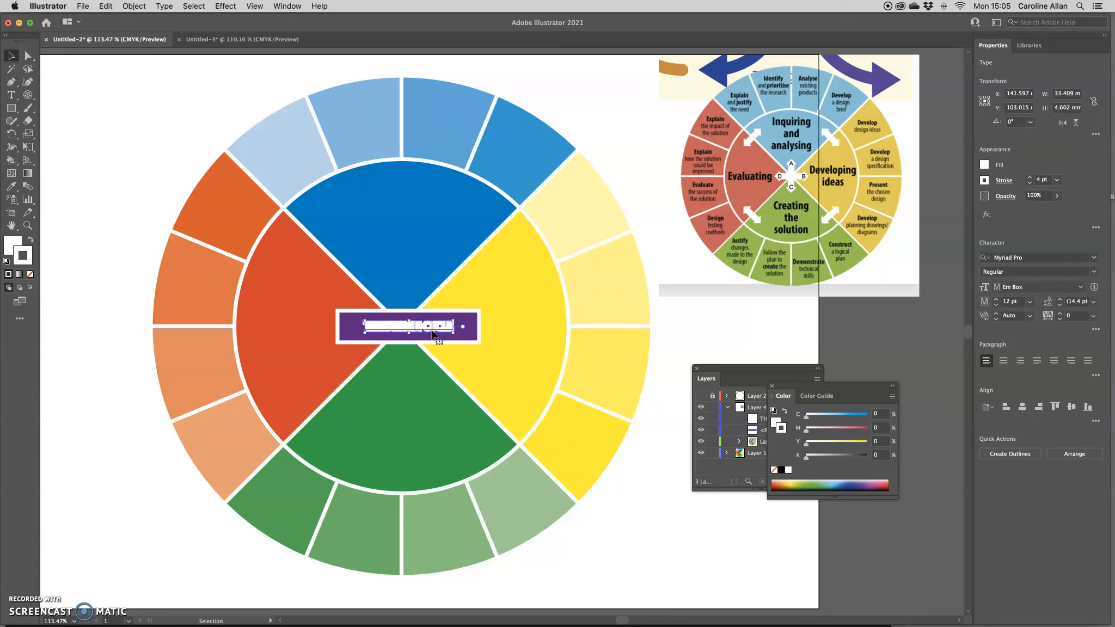
pyautogui.click(1056, 180)
pyautogui.click(1068, 229)
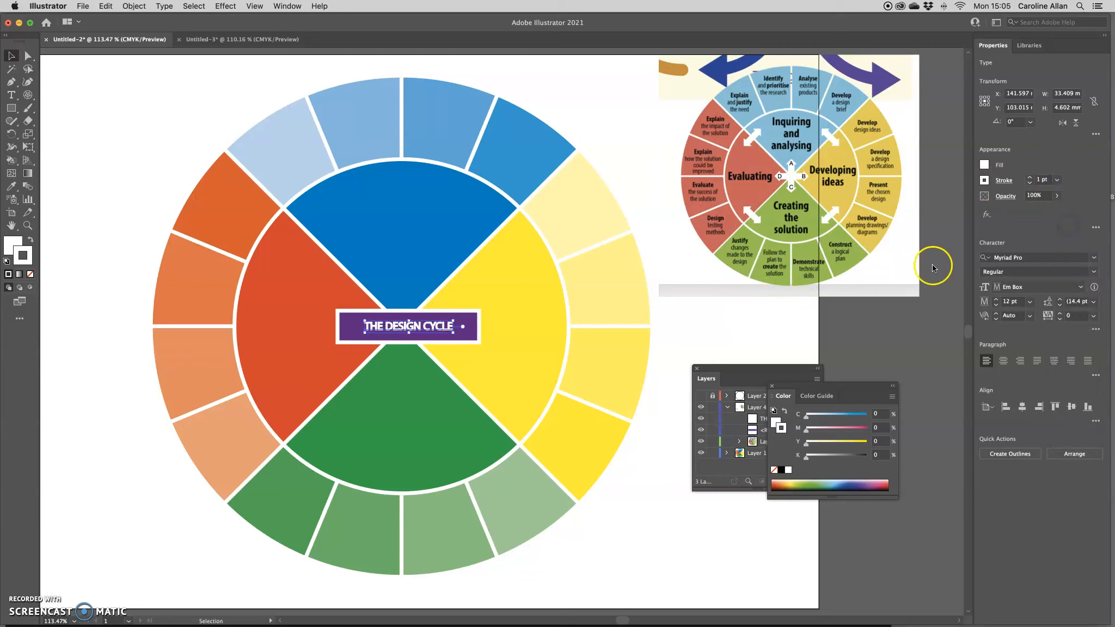
pyautogui.click(741, 316)
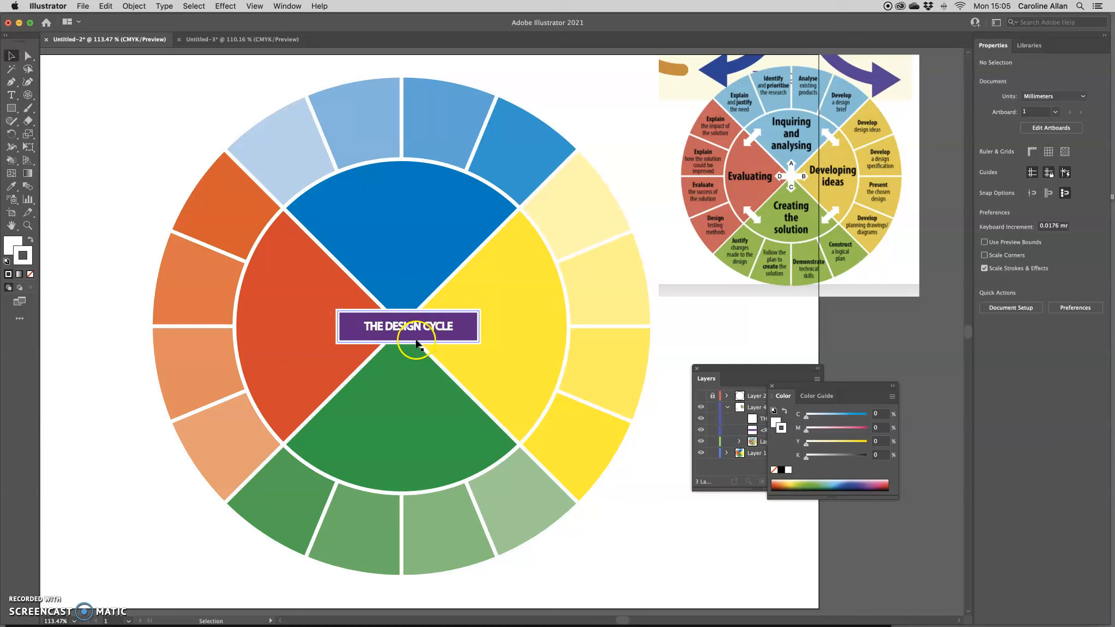
pyautogui.click(727, 407)
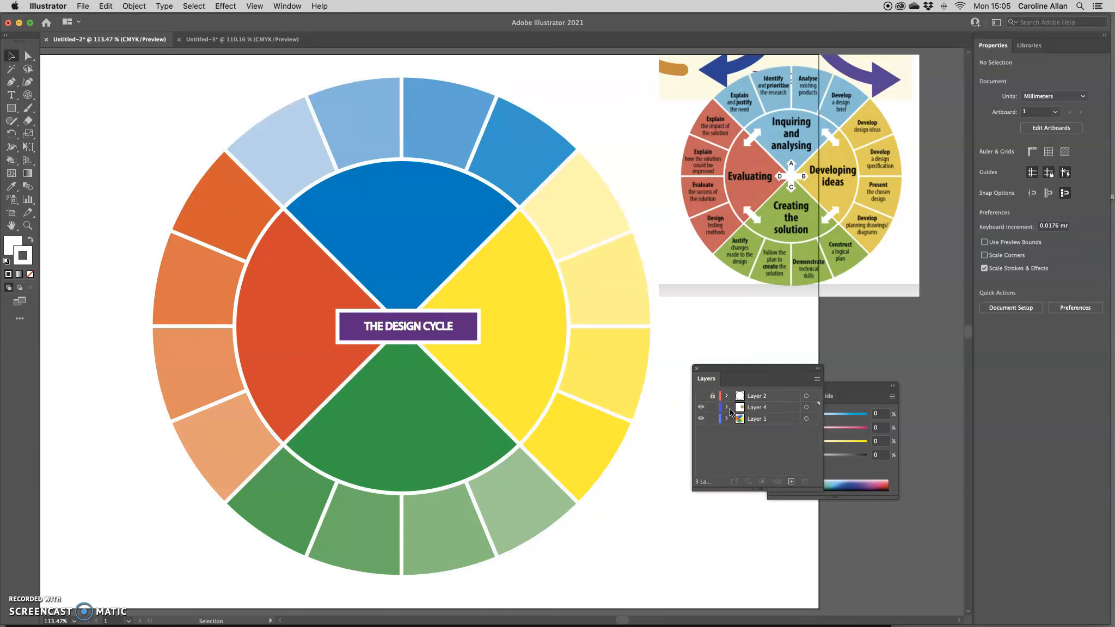
# Lock the rectangle behind the title and lock Layer 3
pyautogui.click(727, 407)
pyautogui.click(713, 430)
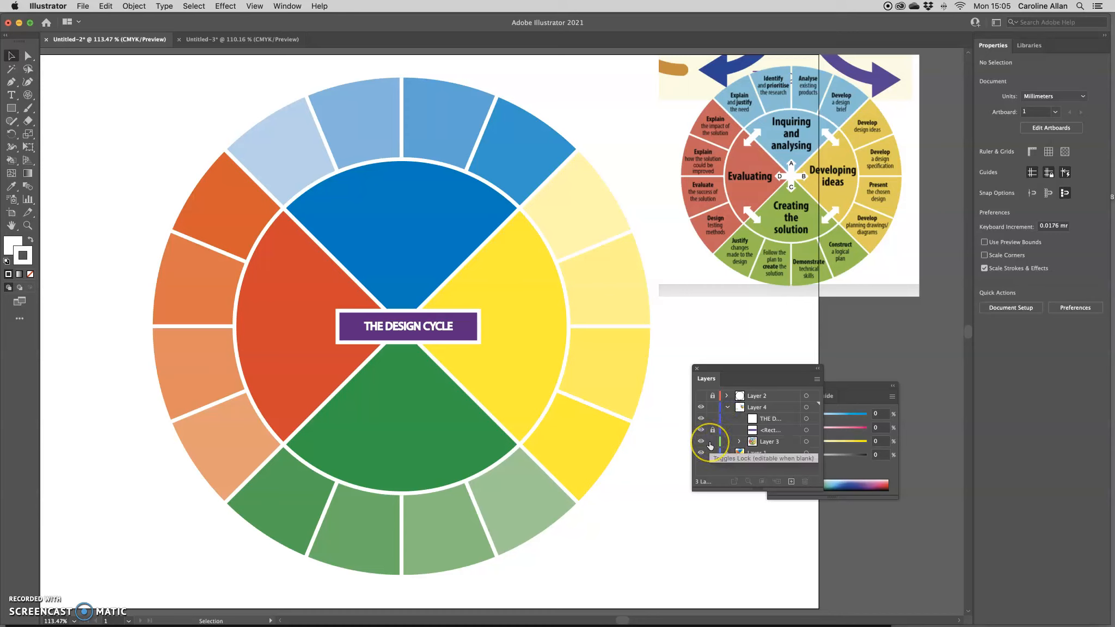
pyautogui.click(711, 442)
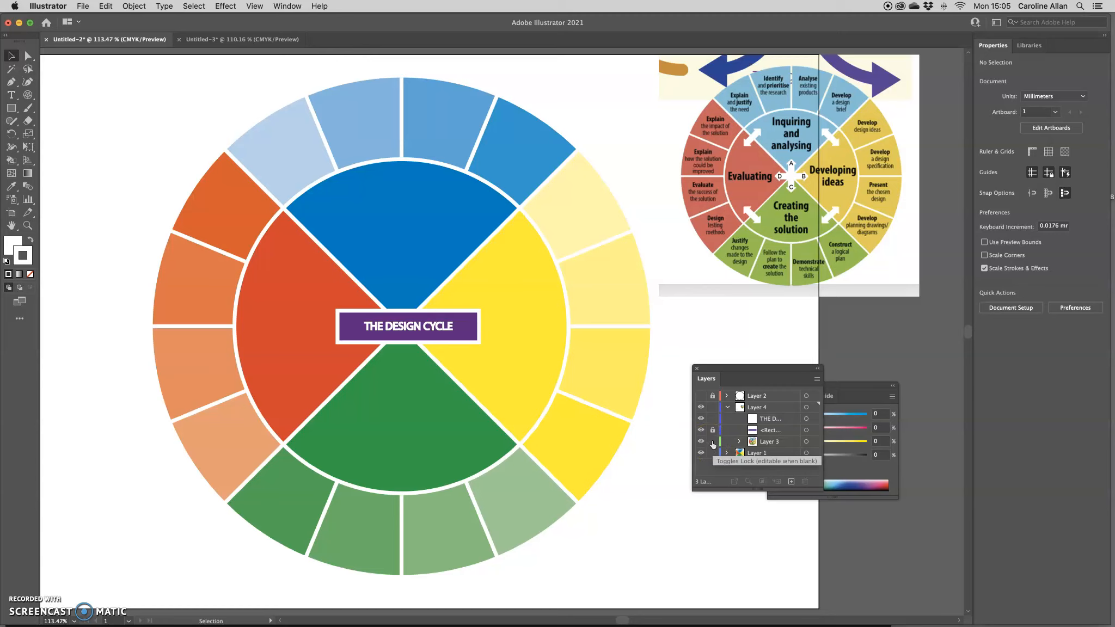
# Briefly show and re-hide Layer 2's reference labels, then add a new Layer 5
pyautogui.click(701, 397)
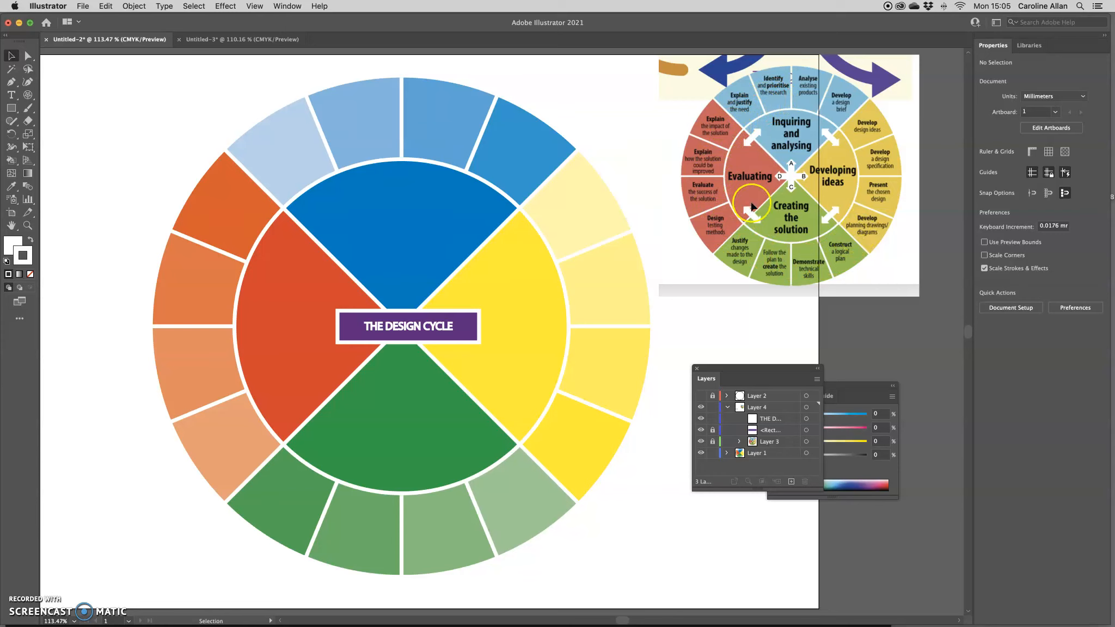
pyautogui.click(700, 396)
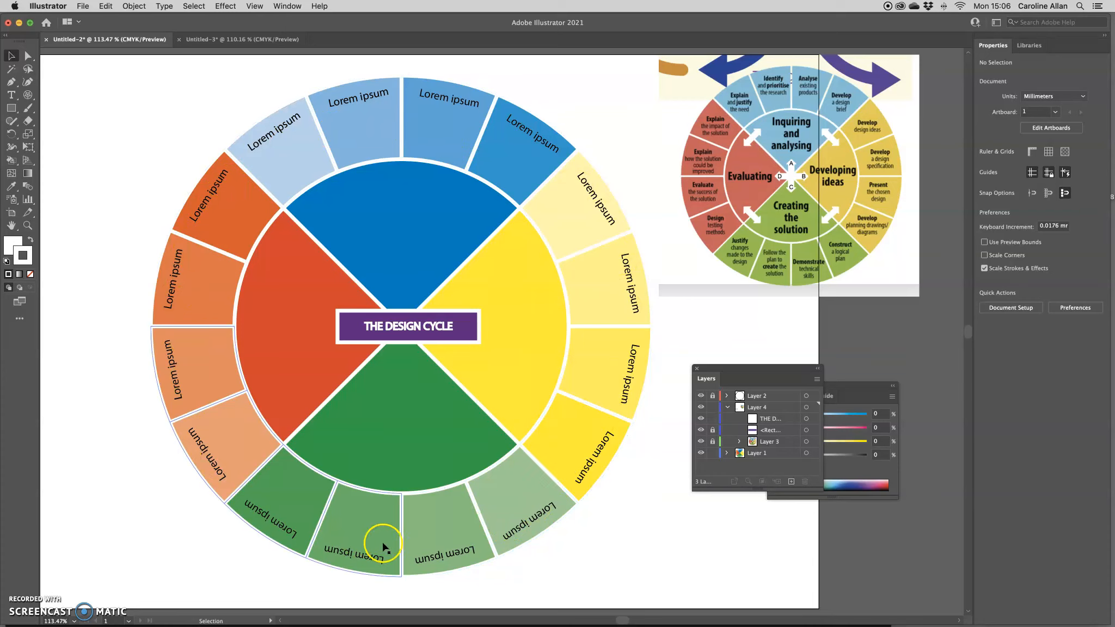
pyautogui.click(701, 395)
pyautogui.click(727, 408)
pyautogui.click(791, 482)
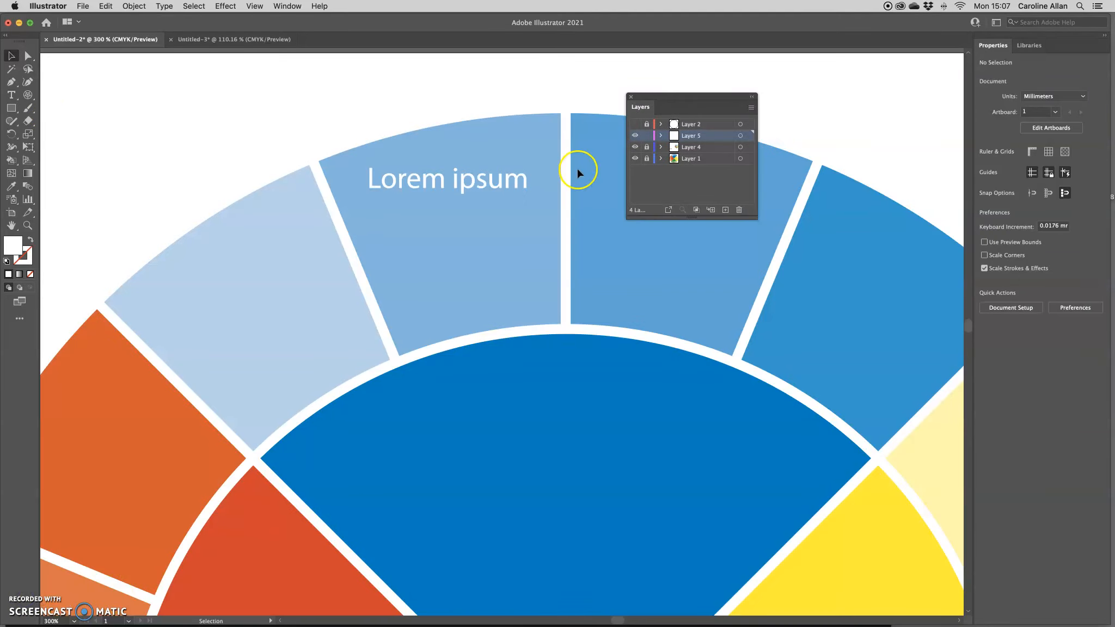
# Tilt the Lorem ipsum label about 12° and drag it up inside the light-blue segment
pyautogui.click(455, 179)
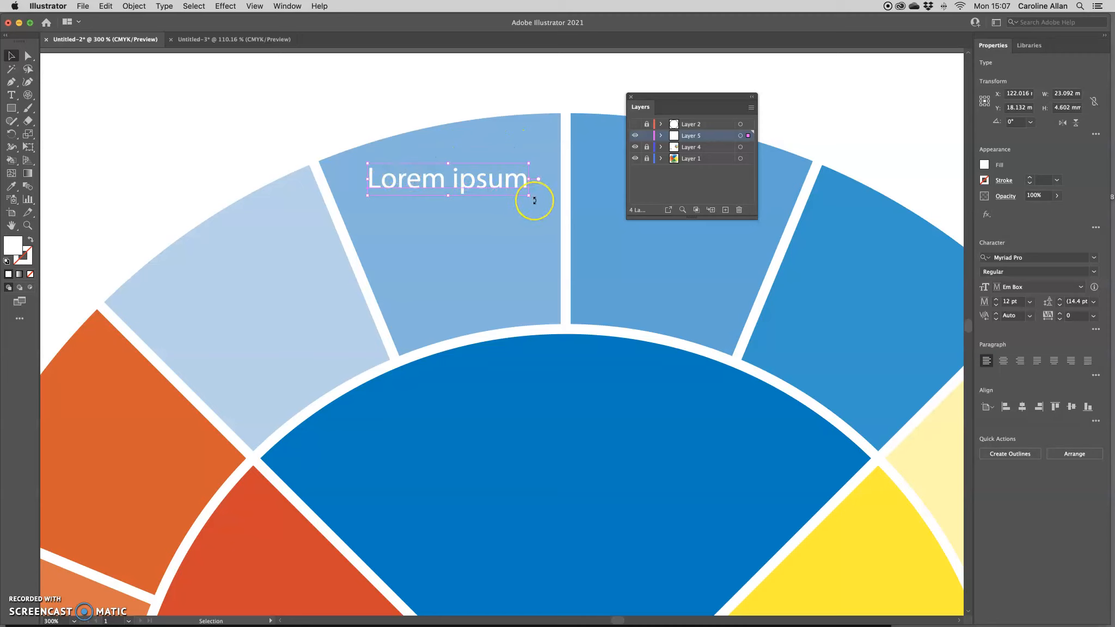
pyautogui.moveTo(535, 200); pyautogui.dragTo(534, 194)
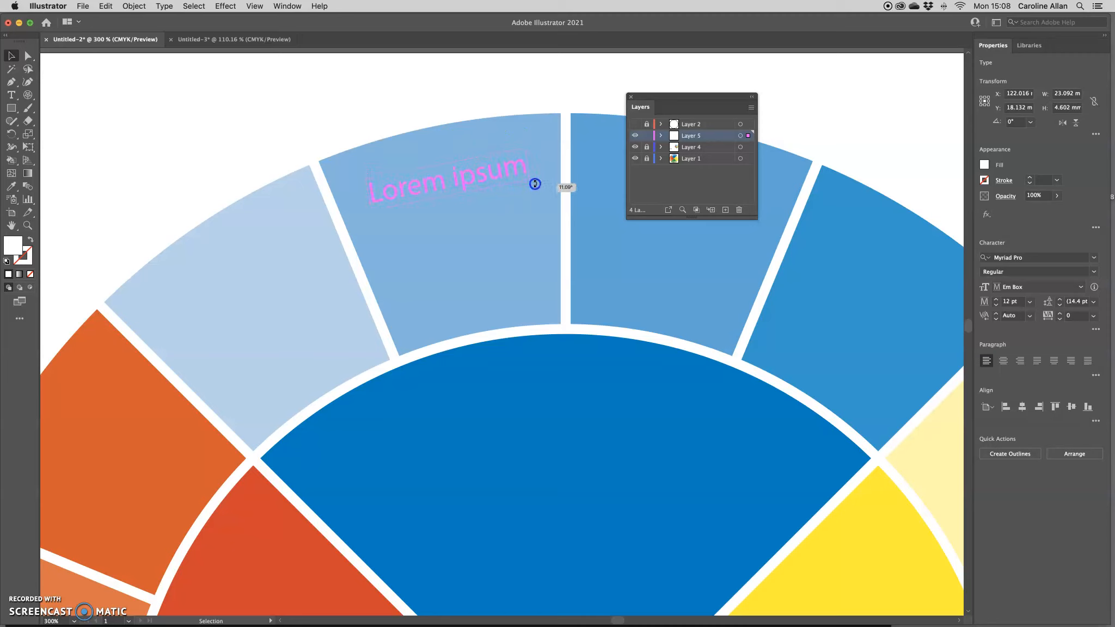
pyautogui.moveTo(535, 183); pyautogui.dragTo(535, 183)
pyautogui.moveTo(467, 174); pyautogui.dragTo(533, 168)
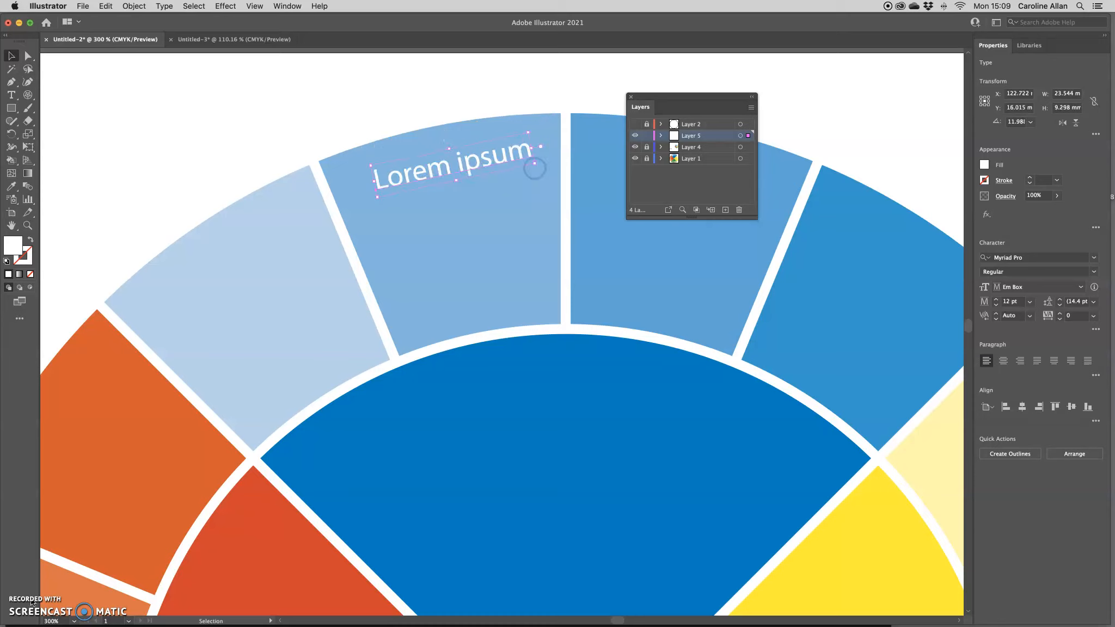
pyautogui.click(458, 175)
pyautogui.moveTo(465, 168); pyautogui.dragTo(465, 169)
pyautogui.click(11, 95)
pyautogui.moveTo(391, 215); pyautogui.dragTo(480, 279)
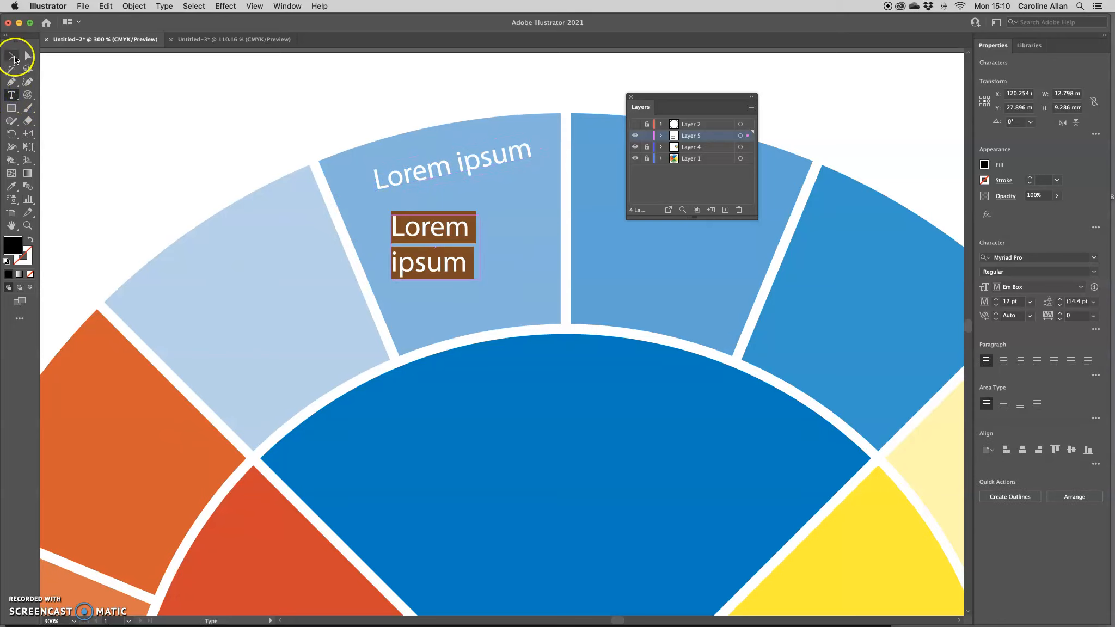
pyautogui.click(11, 56)
pyautogui.moveTo(455, 232); pyautogui.dragTo(159, 434)
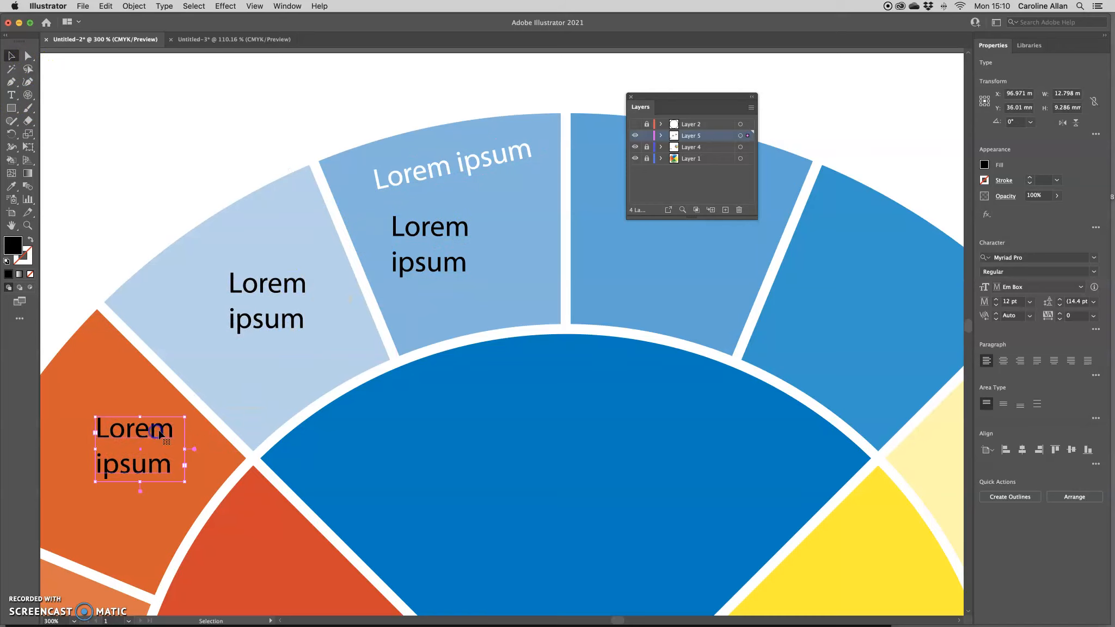
pyautogui.press('super+z')
pyautogui.press('super+z')
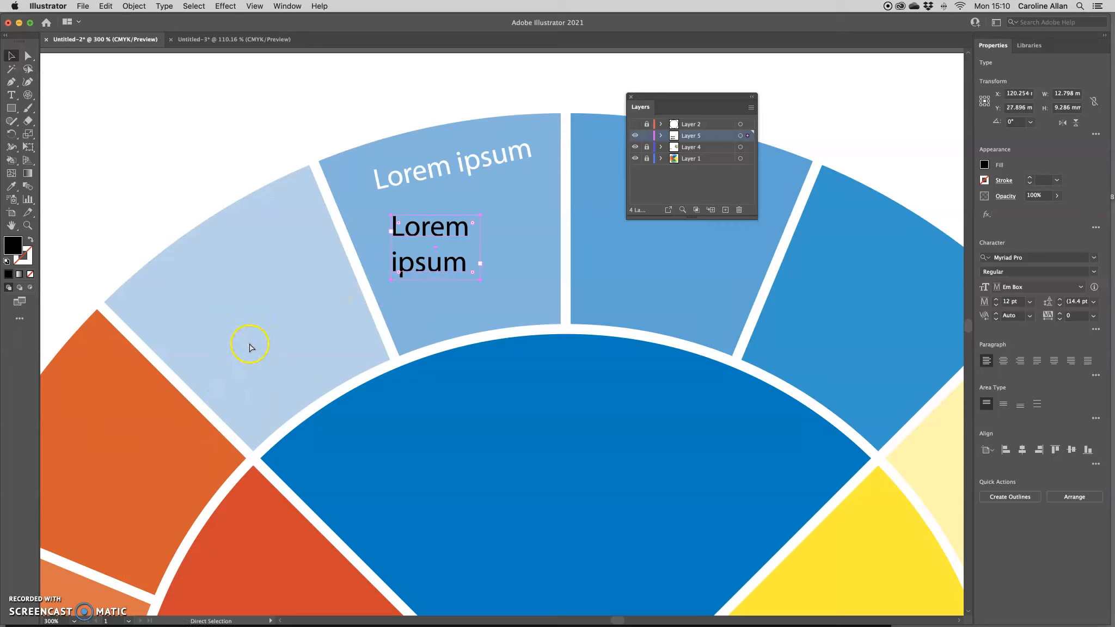
pyautogui.press('super+z')
pyautogui.press('super+z')
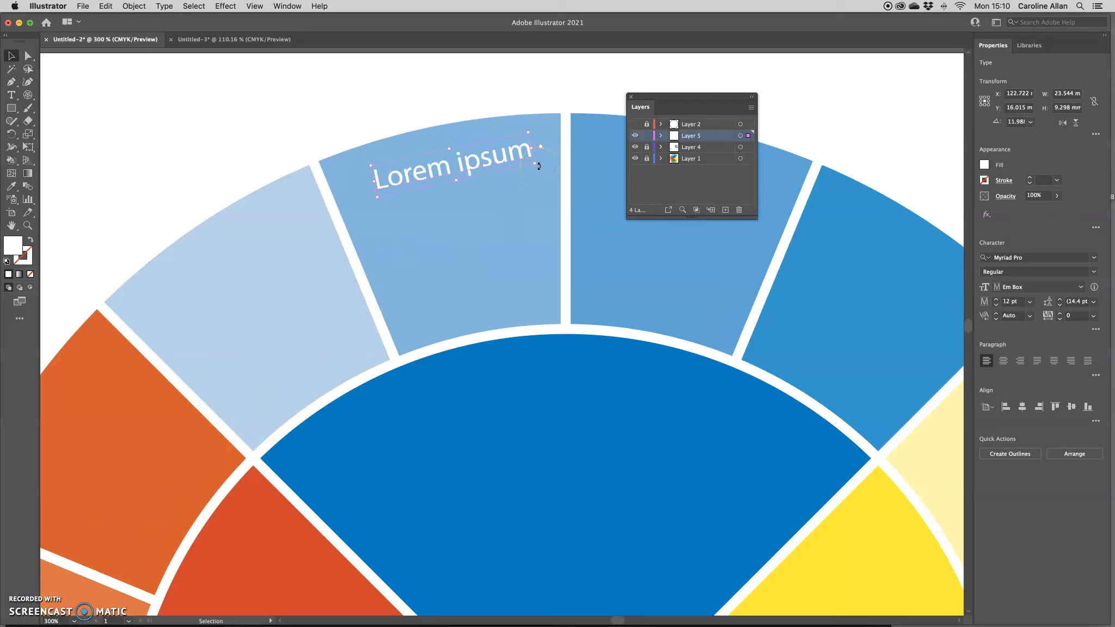
pyautogui.moveTo(539, 166); pyautogui.dragTo(537, 170)
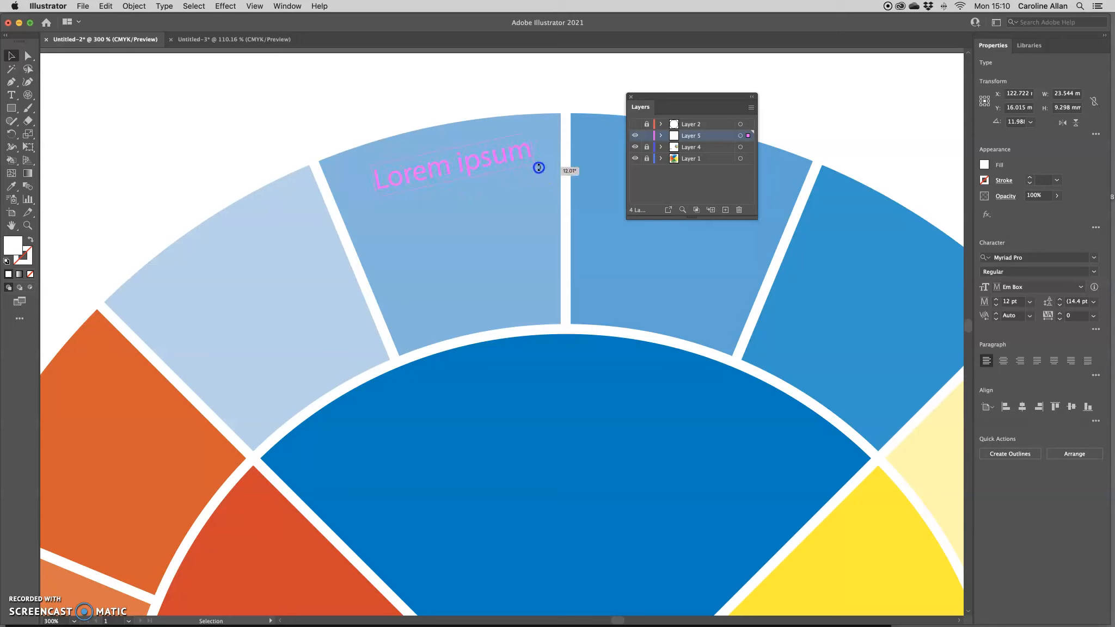
pyautogui.moveTo(540, 167); pyautogui.dragTo(463, 174)
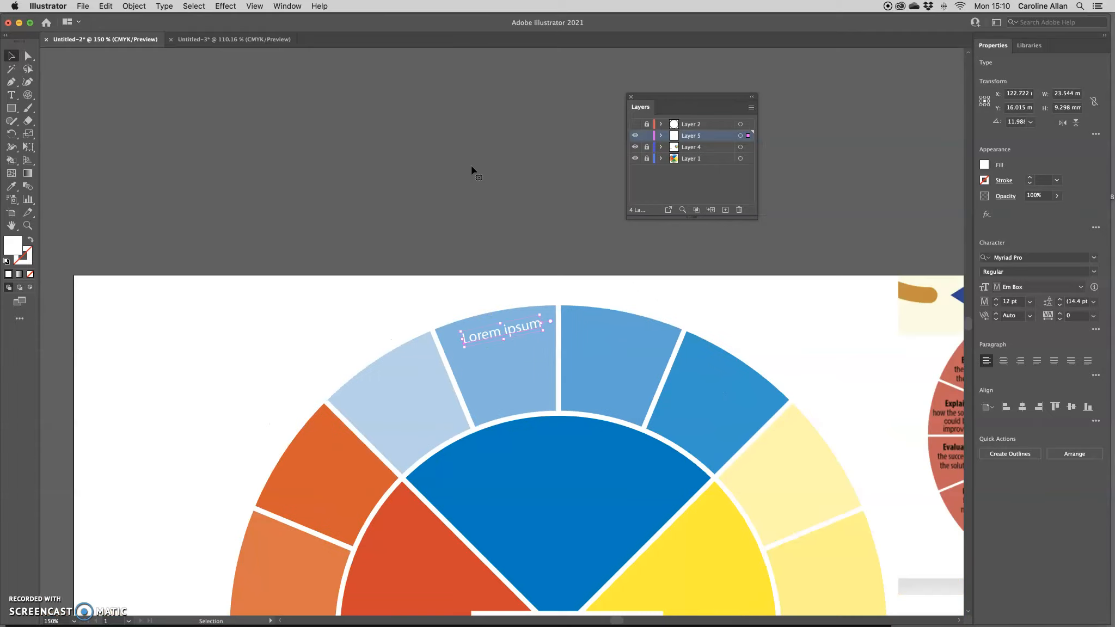
# Pan to the full wheel, unlock Layer 4, select THE DESIGN CYCLE title, and take the Rotate tool
pyautogui.moveTo(526, 443); pyautogui.dragTo(440, 158)
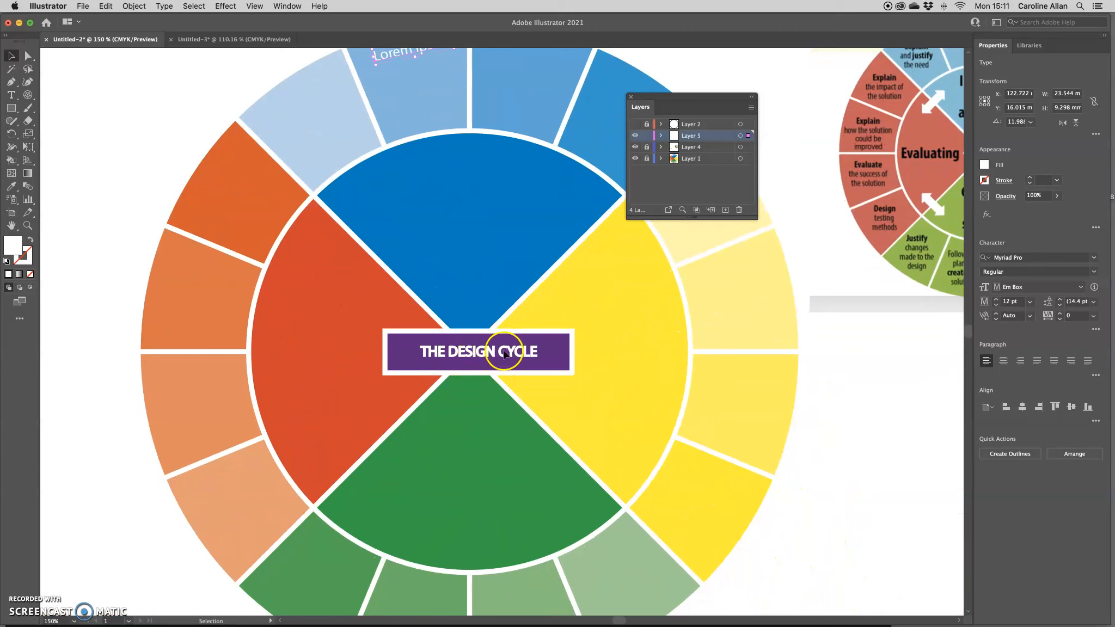
pyautogui.click(646, 147)
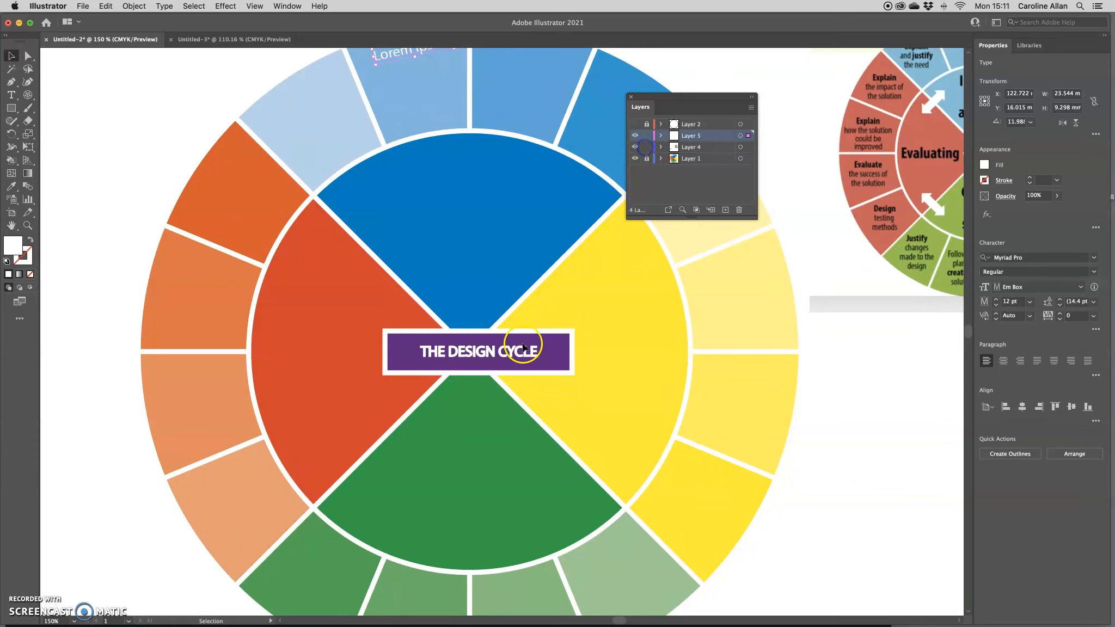
pyautogui.click(551, 348)
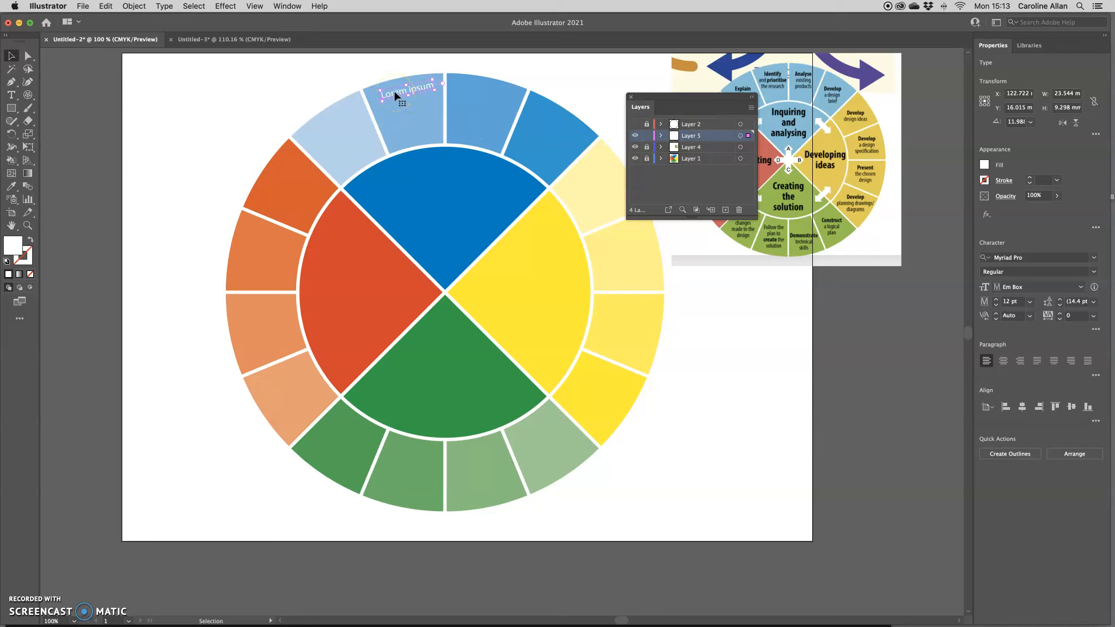
pyautogui.click(12, 134)
# Copy the Lorem ipsum label rotated 22.5° about the wheel centre into the next segment
pyautogui.keyDown('alt'); pyautogui.click(445, 293); pyautogui.keyUp('alt')
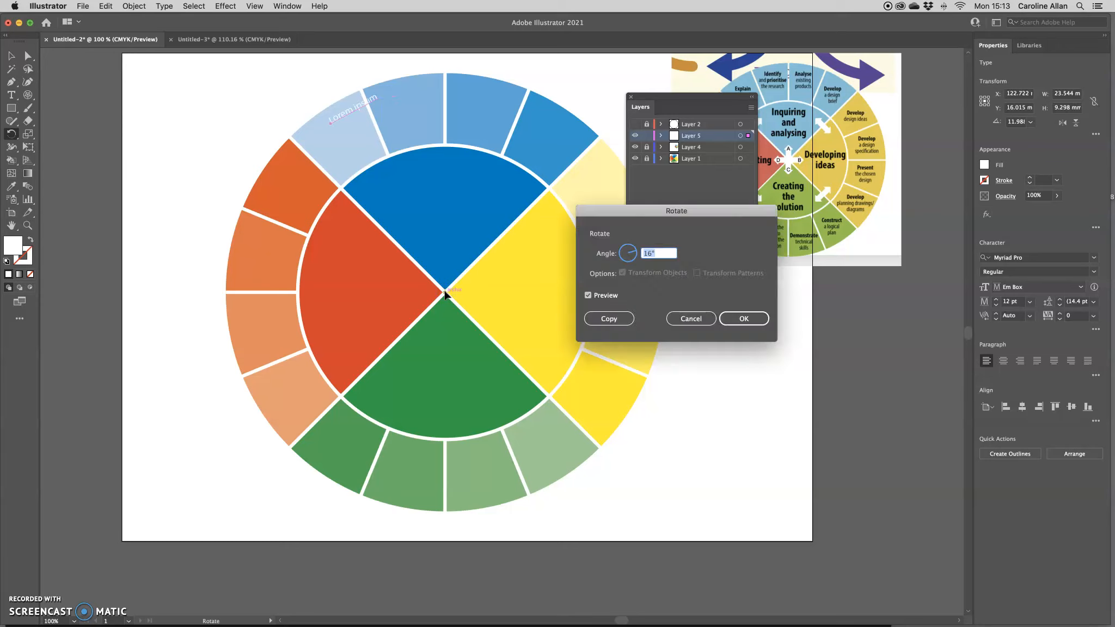
pyautogui.moveTo(595, 212); pyautogui.dragTo(436, 122)
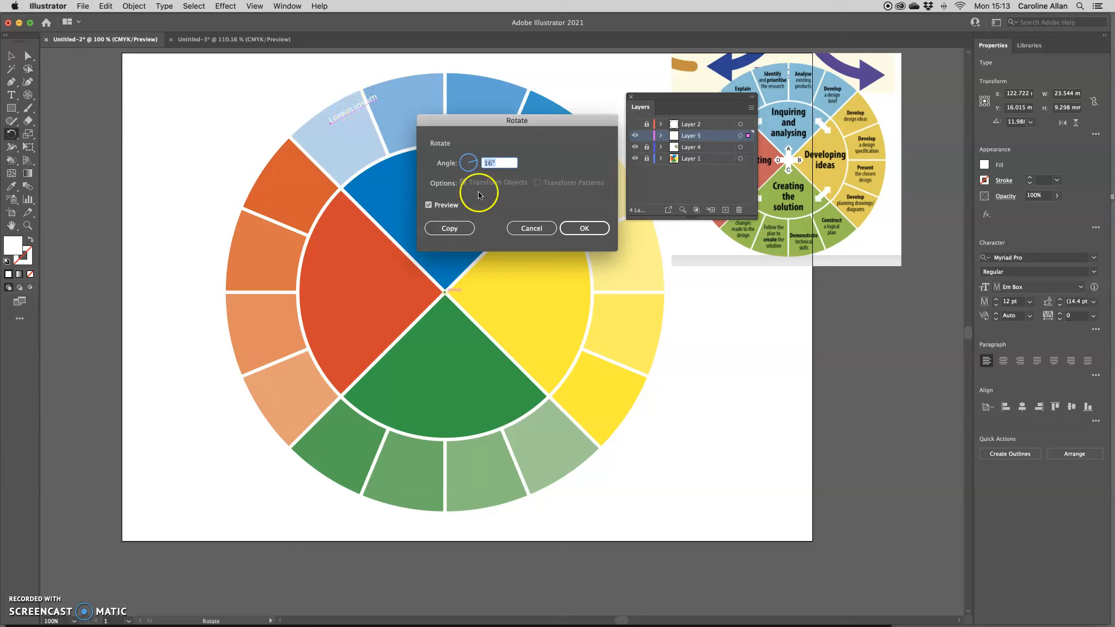
pyautogui.write('16')
pyautogui.click(478, 164)
pyautogui.moveTo(477, 164); pyautogui.dragTo(474, 161)
pyautogui.doubleClick(489, 163)
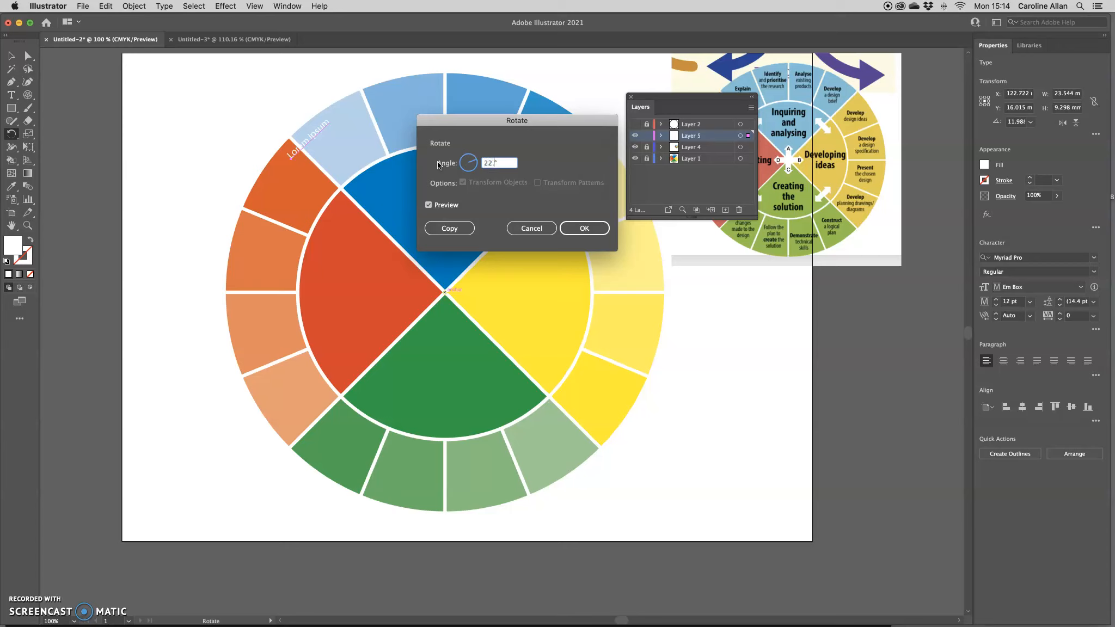
pyautogui.click(442, 229)
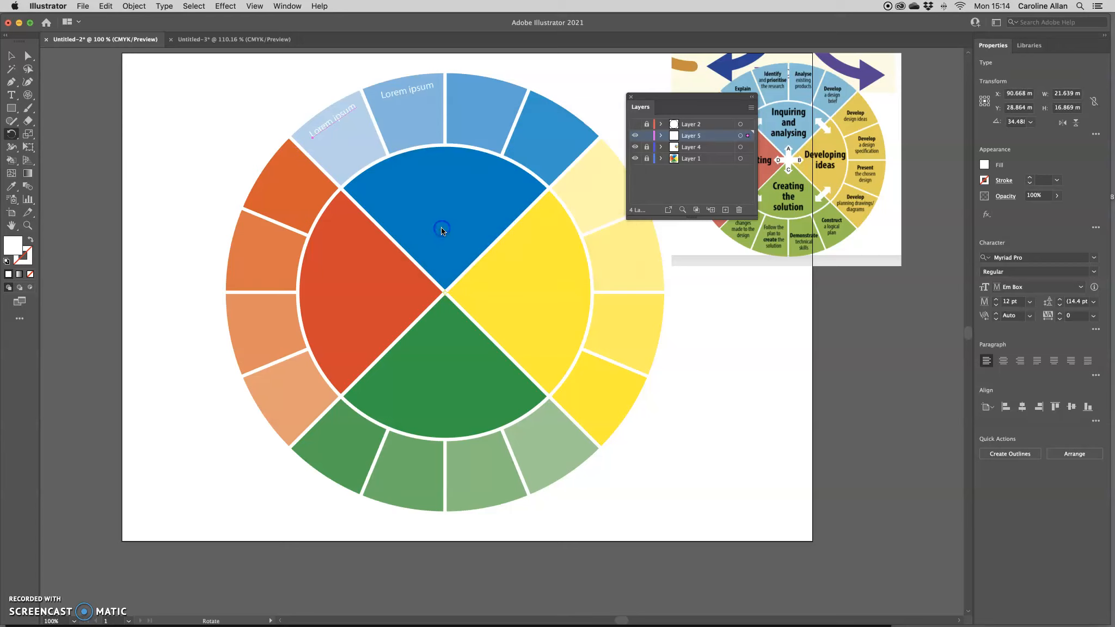
pyautogui.click(381, 144)
pyautogui.click(11, 55)
# Repeat the rotated copy with Cmd+D until every outer segment holds a Lorem ipsum label
pyautogui.press('F7')
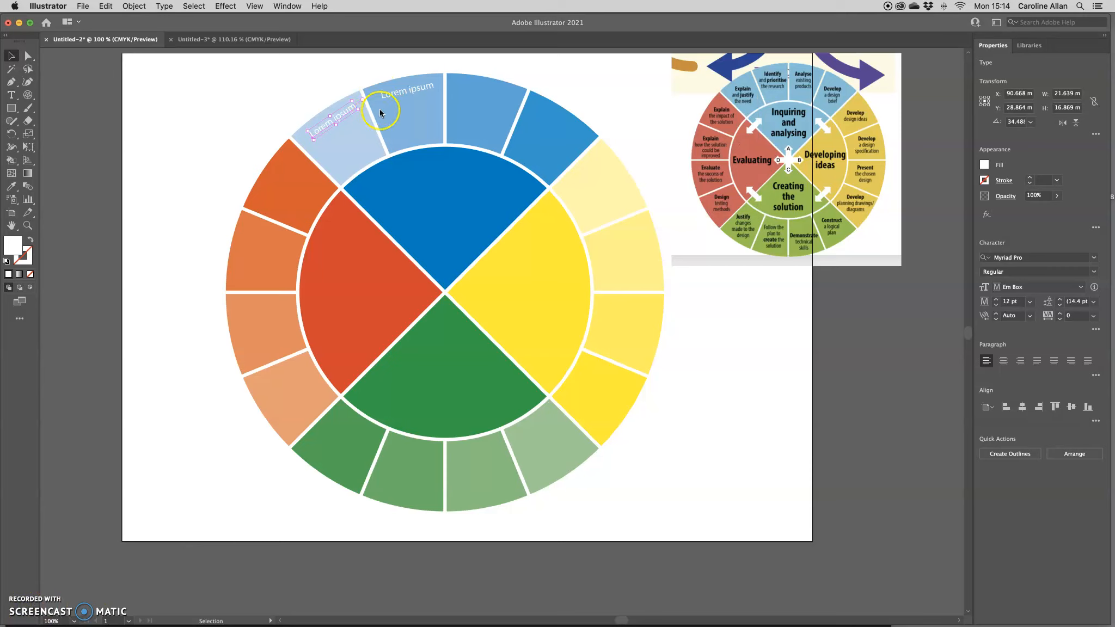
pyautogui.press('F7')
pyautogui.click(134, 6)
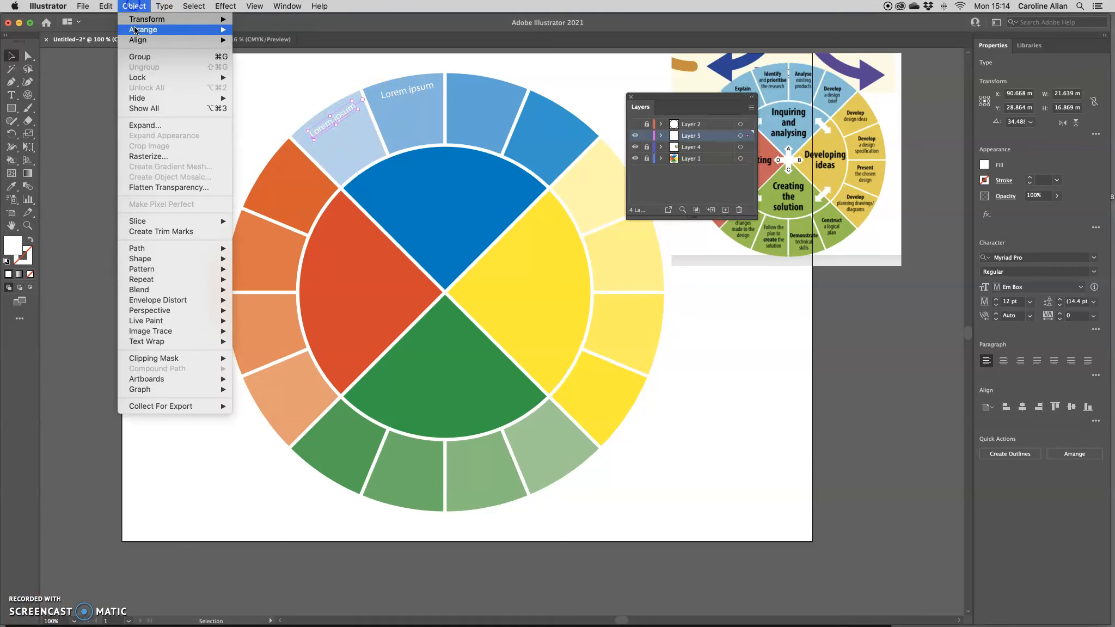
pyautogui.moveTo(144, 19)
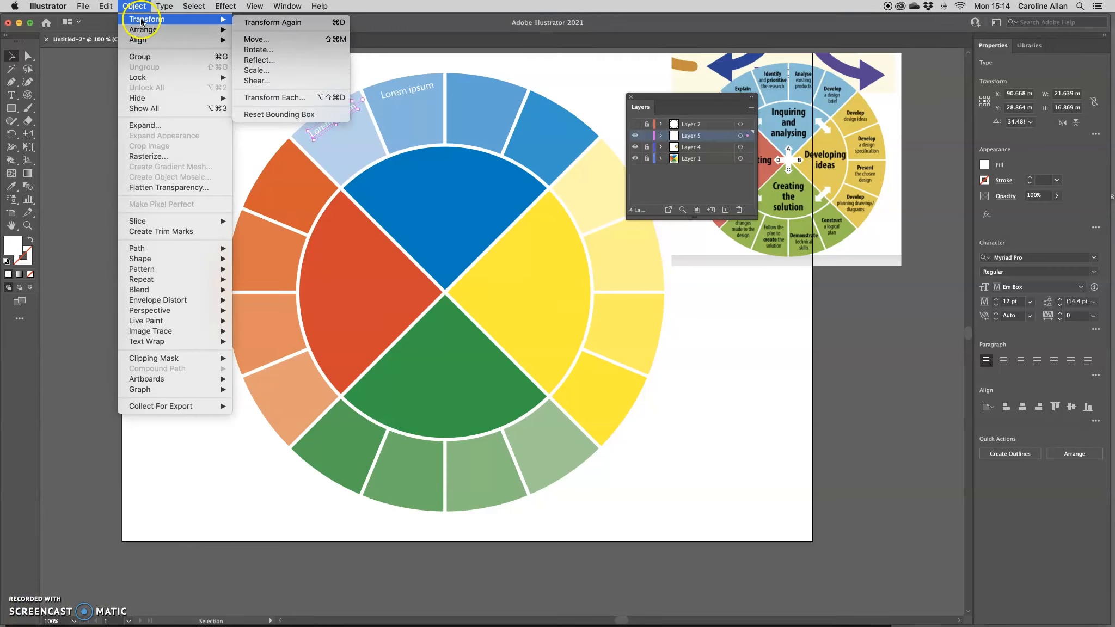
pyautogui.click(272, 50)
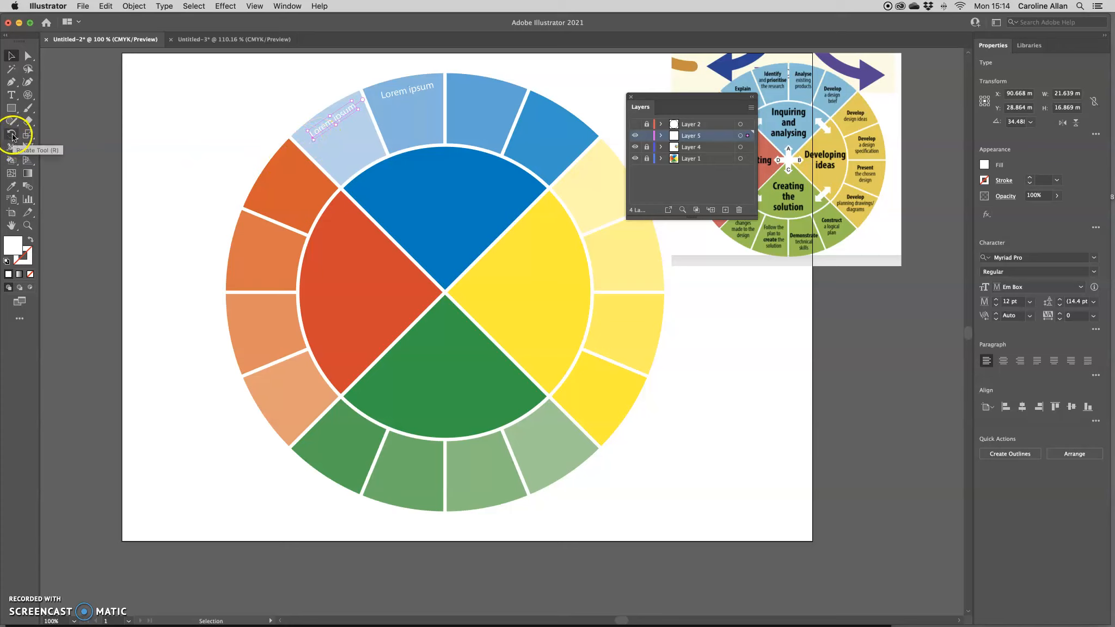
pyautogui.click(444, 295)
pyautogui.press('super+d')
pyautogui.press('super+d')
pyautogui.press('super+d')
pyautogui.press('super+d')
pyautogui.press('super+d')
pyautogui.press('super+d')
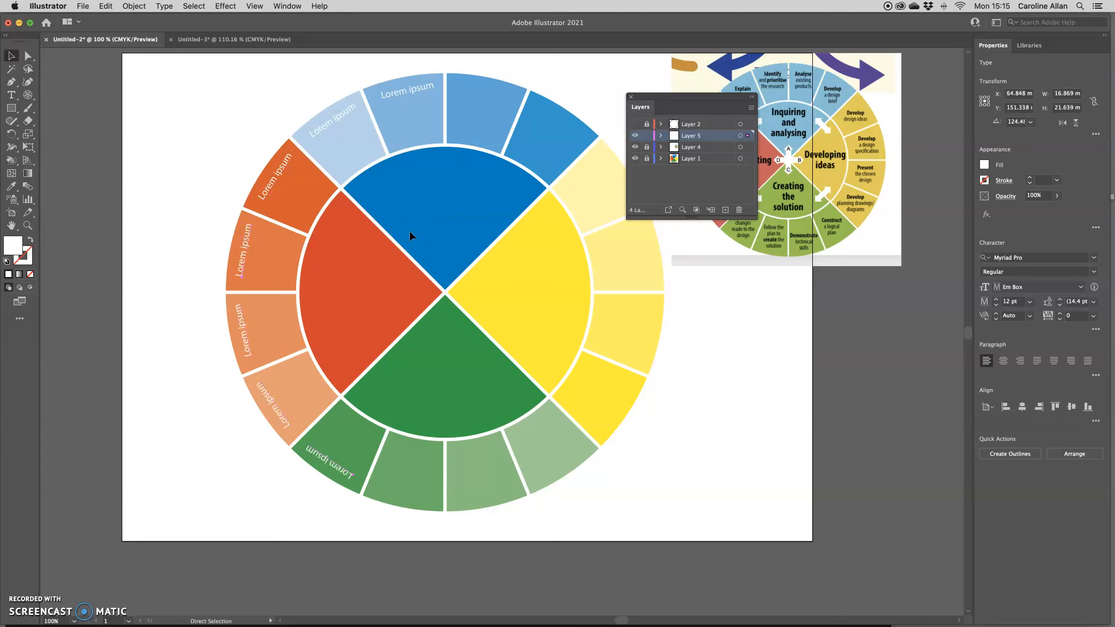
pyautogui.press('super+d')
pyautogui.press('super+d')
pyautogui.press('super+d')
pyautogui.press('super+d')
pyautogui.press('super+d')
pyautogui.press('super+d')
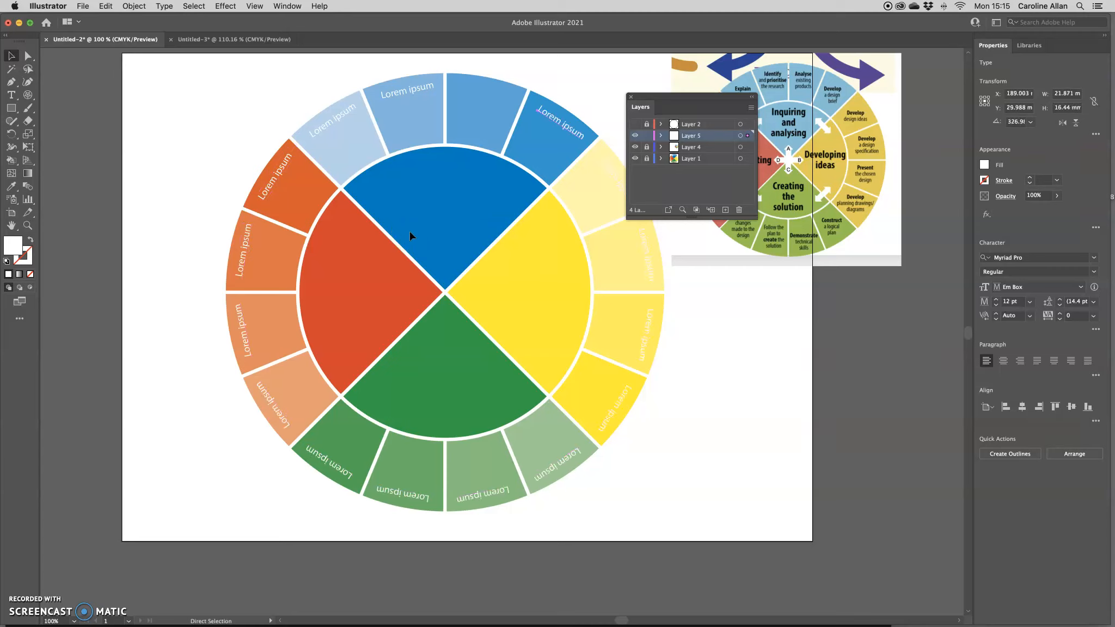
pyautogui.press('super+d')
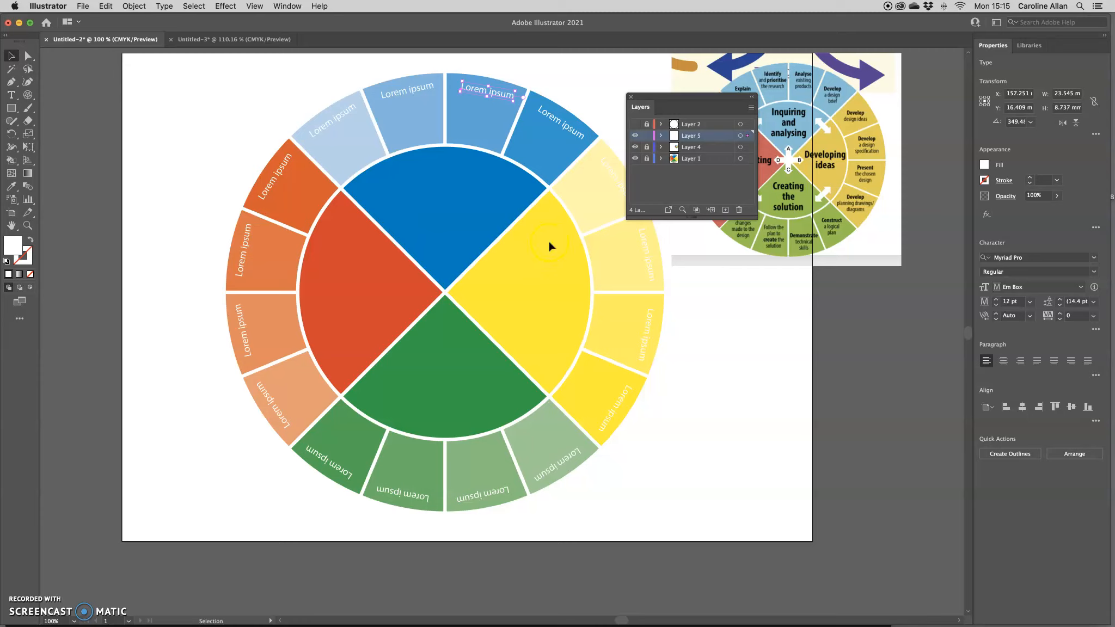
# Unlock Layer 4 and make the title text and its purple box visible again
pyautogui.click(647, 146)
pyautogui.click(660, 147)
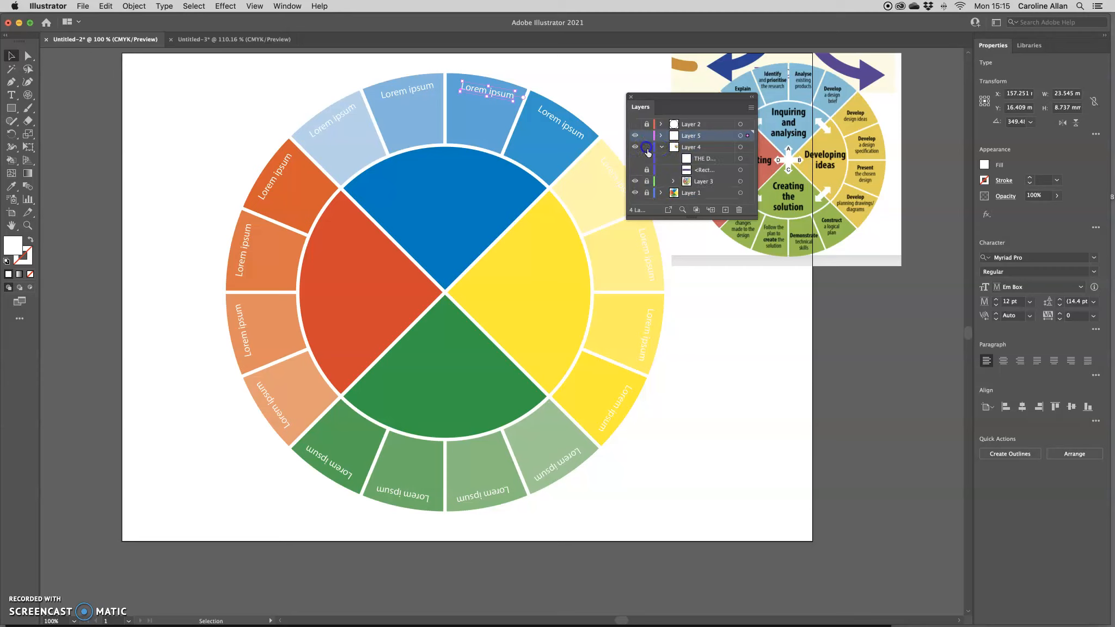
pyautogui.click(635, 170)
pyautogui.click(635, 157)
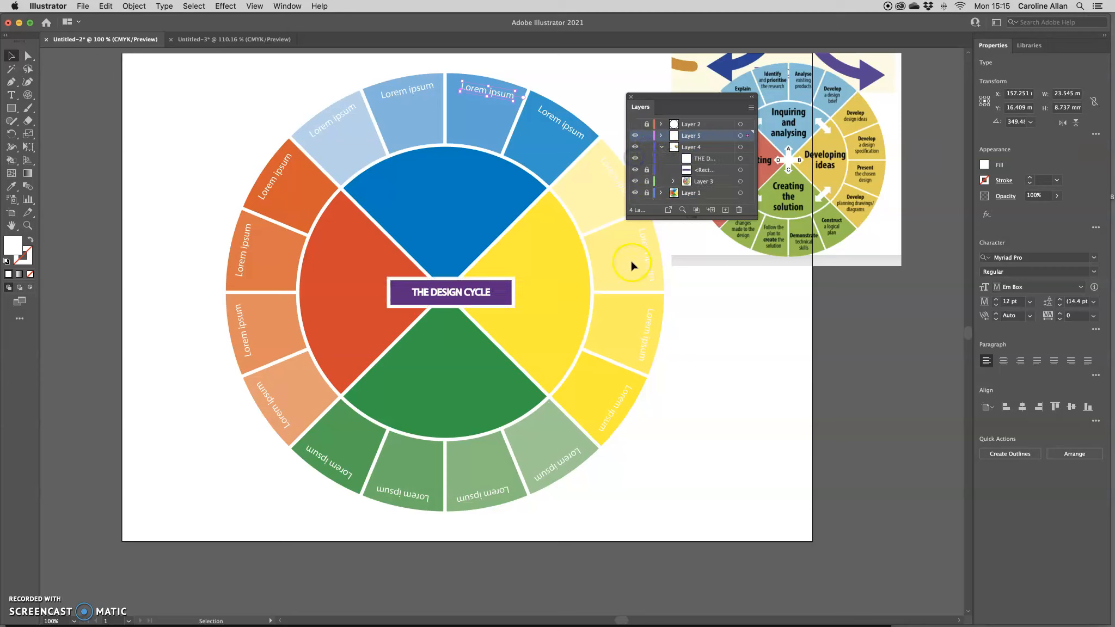
pyautogui.moveTo(654, 97); pyautogui.dragTo(731, 298)
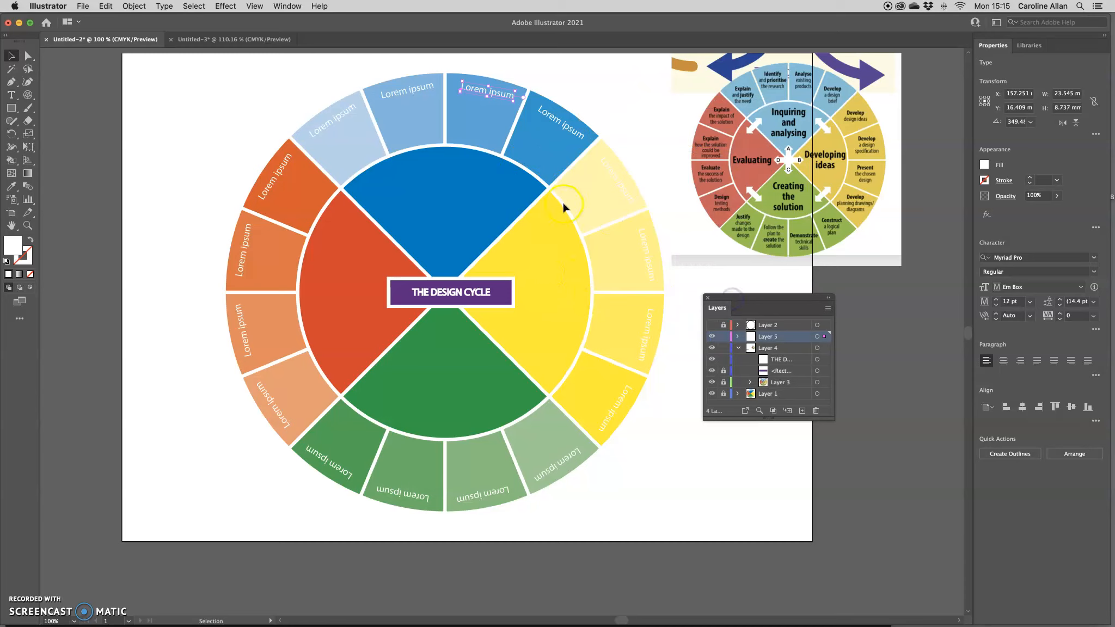